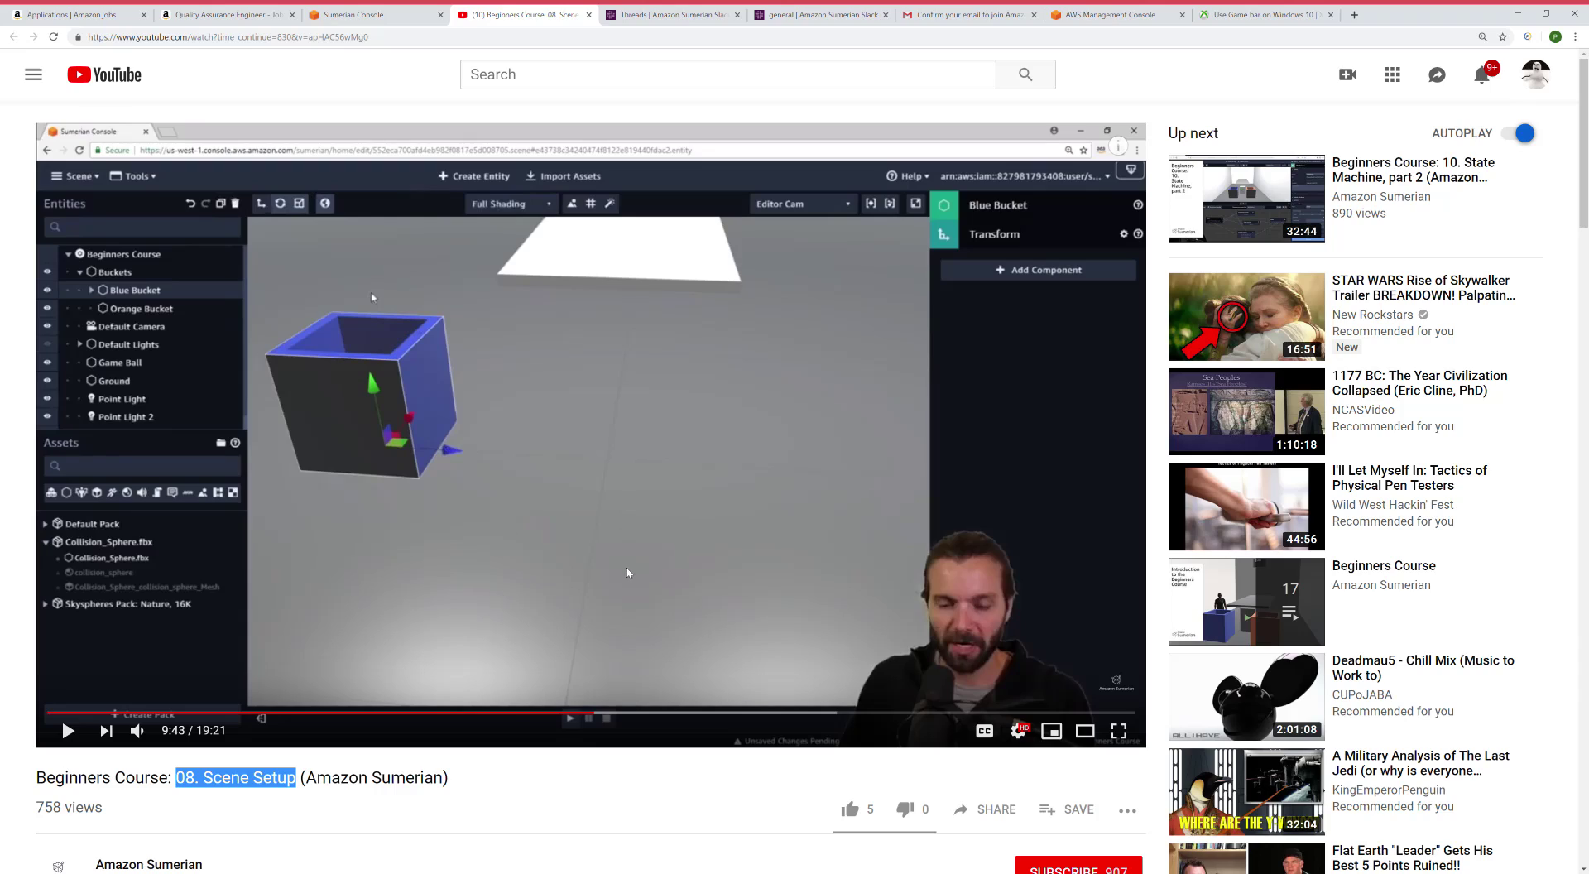
# Watch the Scene Setup tutorial video, skipping ahead to about 12:30, and pause it.
pyautogui.click(69, 730)
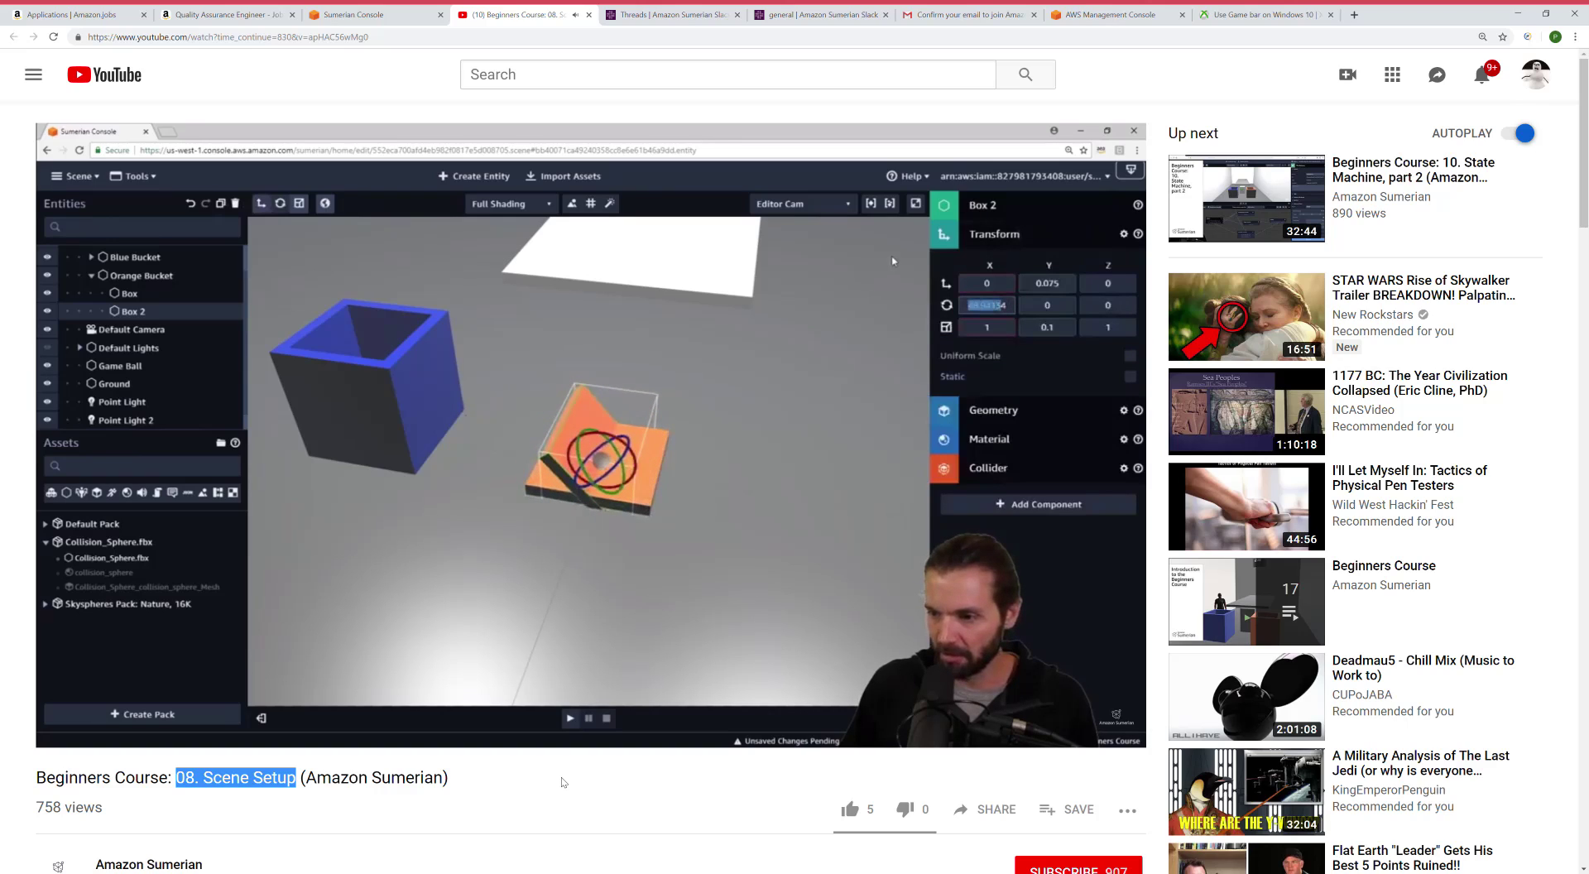
pyautogui.moveTo(510, 712)
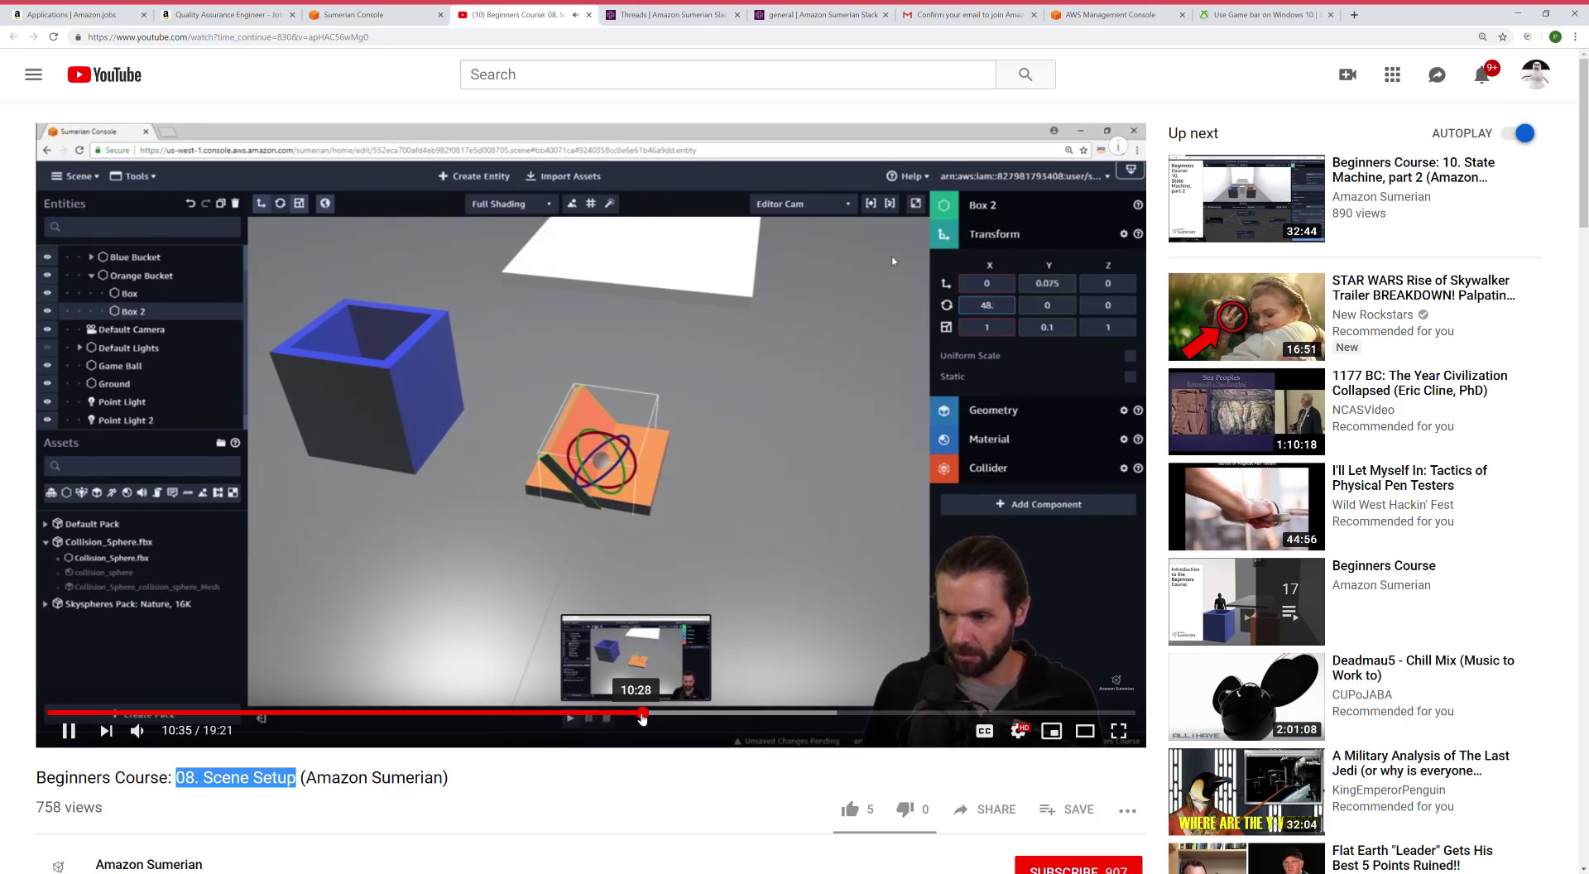
pyautogui.moveTo(647, 715); pyautogui.dragTo(757, 711)
pyautogui.click(68, 733)
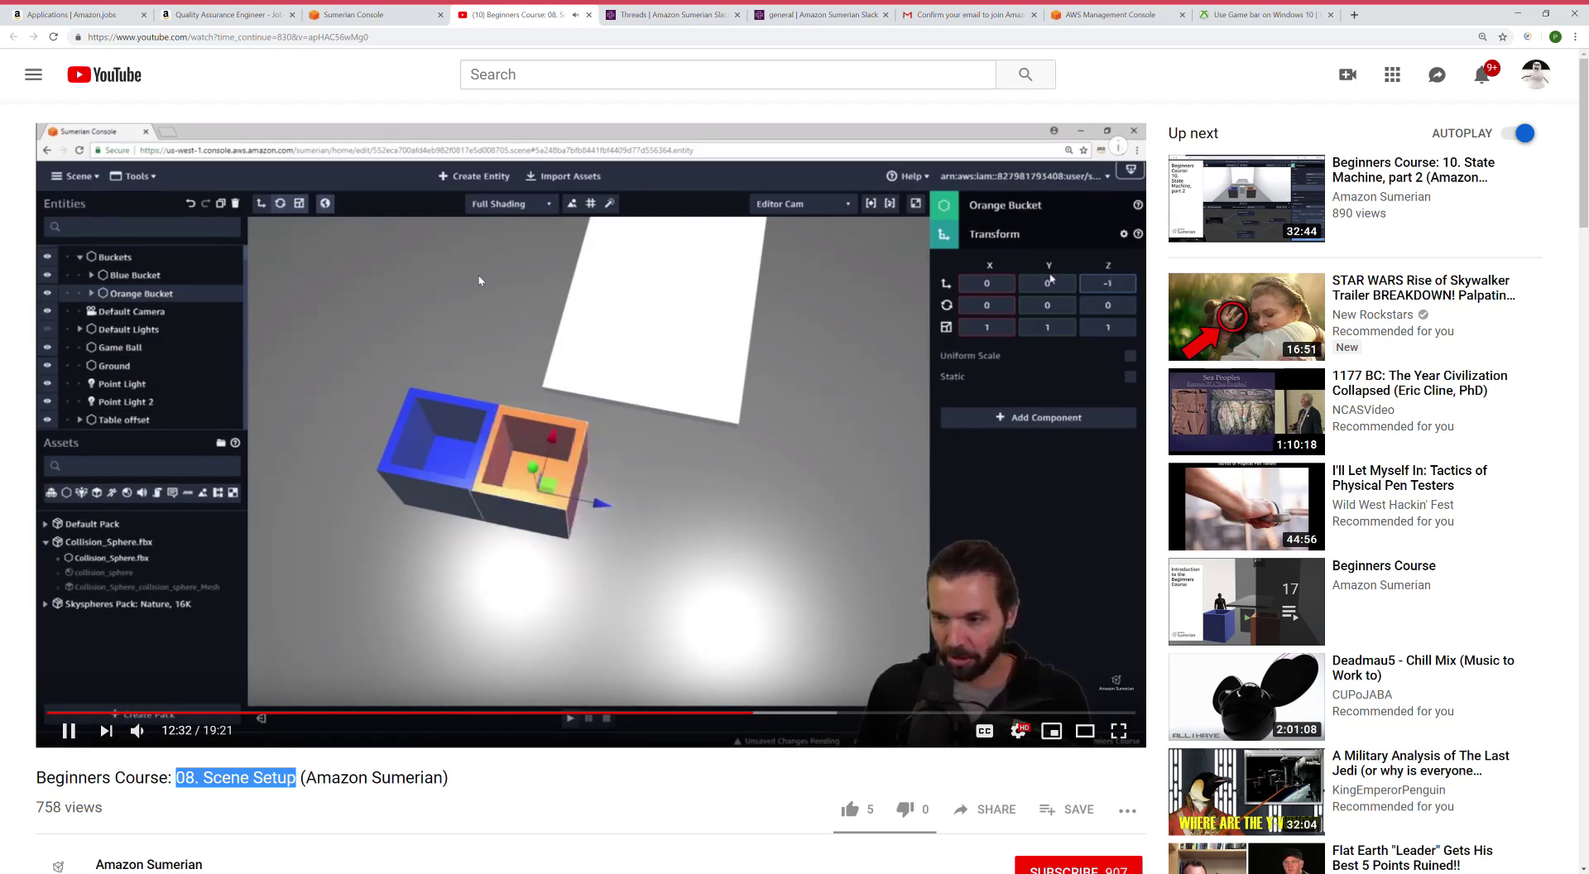
# In the Sumerian Console, duplicate green_bucket as yellow_bucket and move the copy along its blue axis beside the original.
pyautogui.click(342, 18)
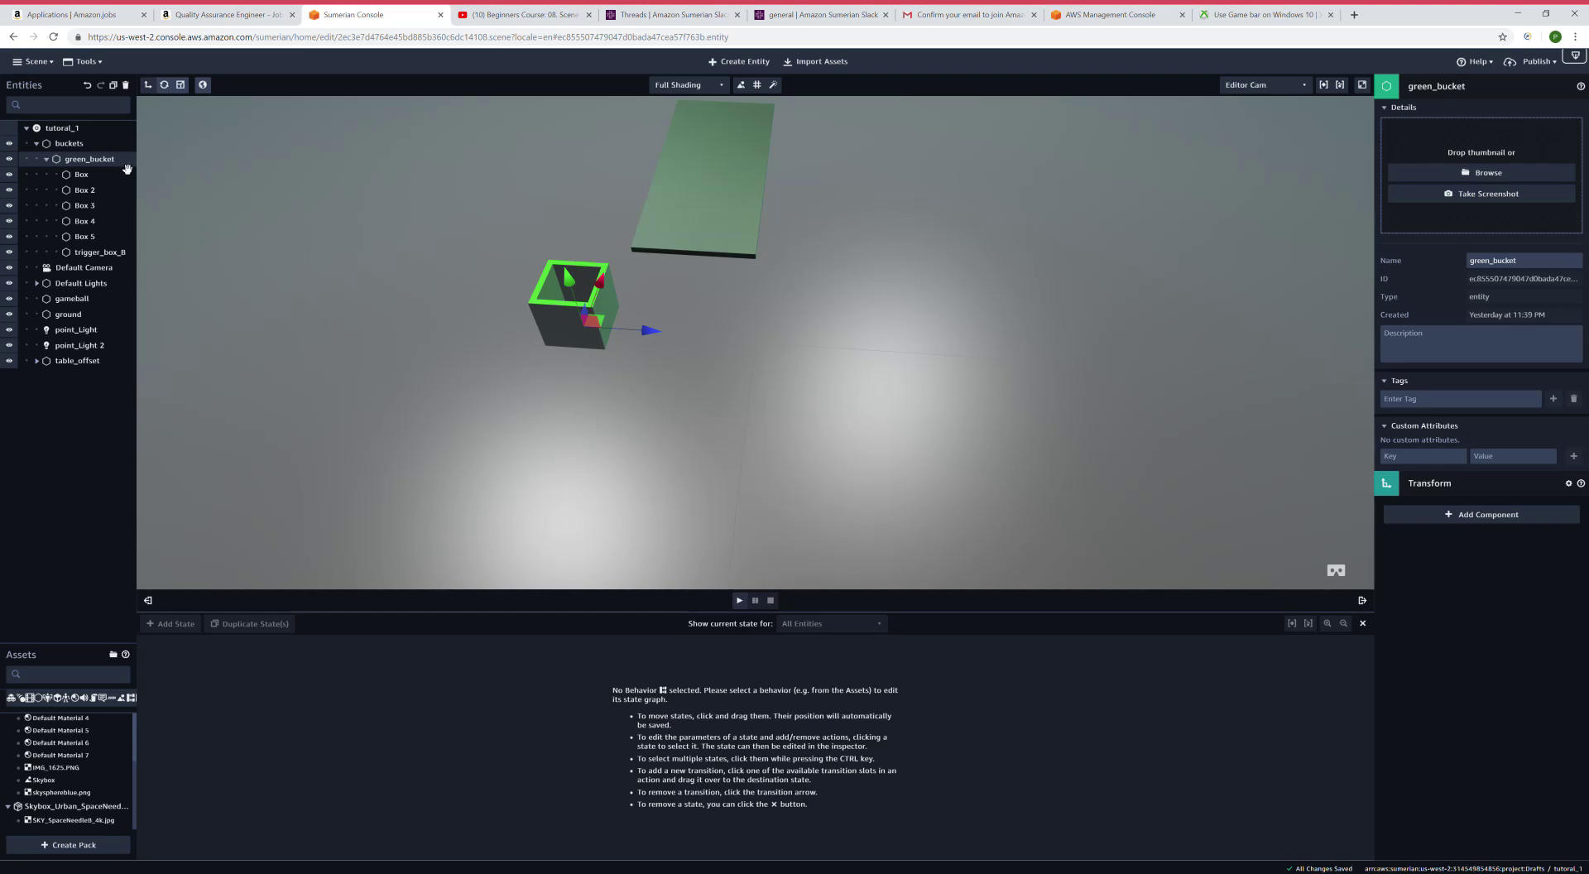
pyautogui.click(115, 84)
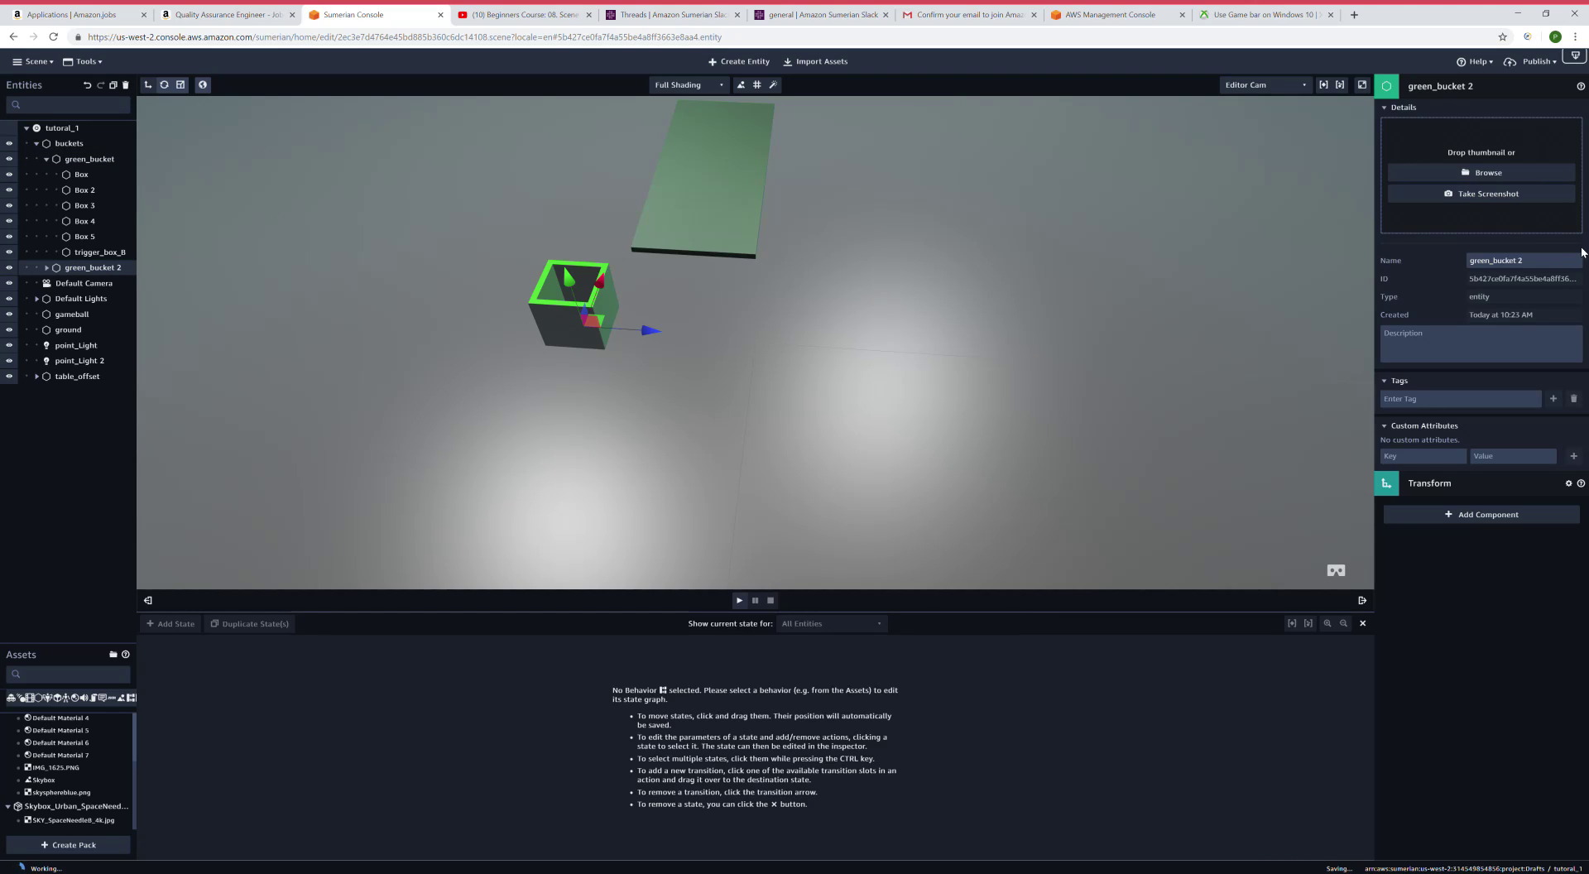
pyautogui.moveTo(1523, 262)
pyautogui.mouseDown()
pyautogui.moveTo(1491, 262)
pyautogui.moveTo(1517, 263)
pyautogui.mouseUp()
pyautogui.press('BackSpace')
pyautogui.write('yellow')
pyautogui.moveTo(654, 331); pyautogui.dragTo(790, 327)
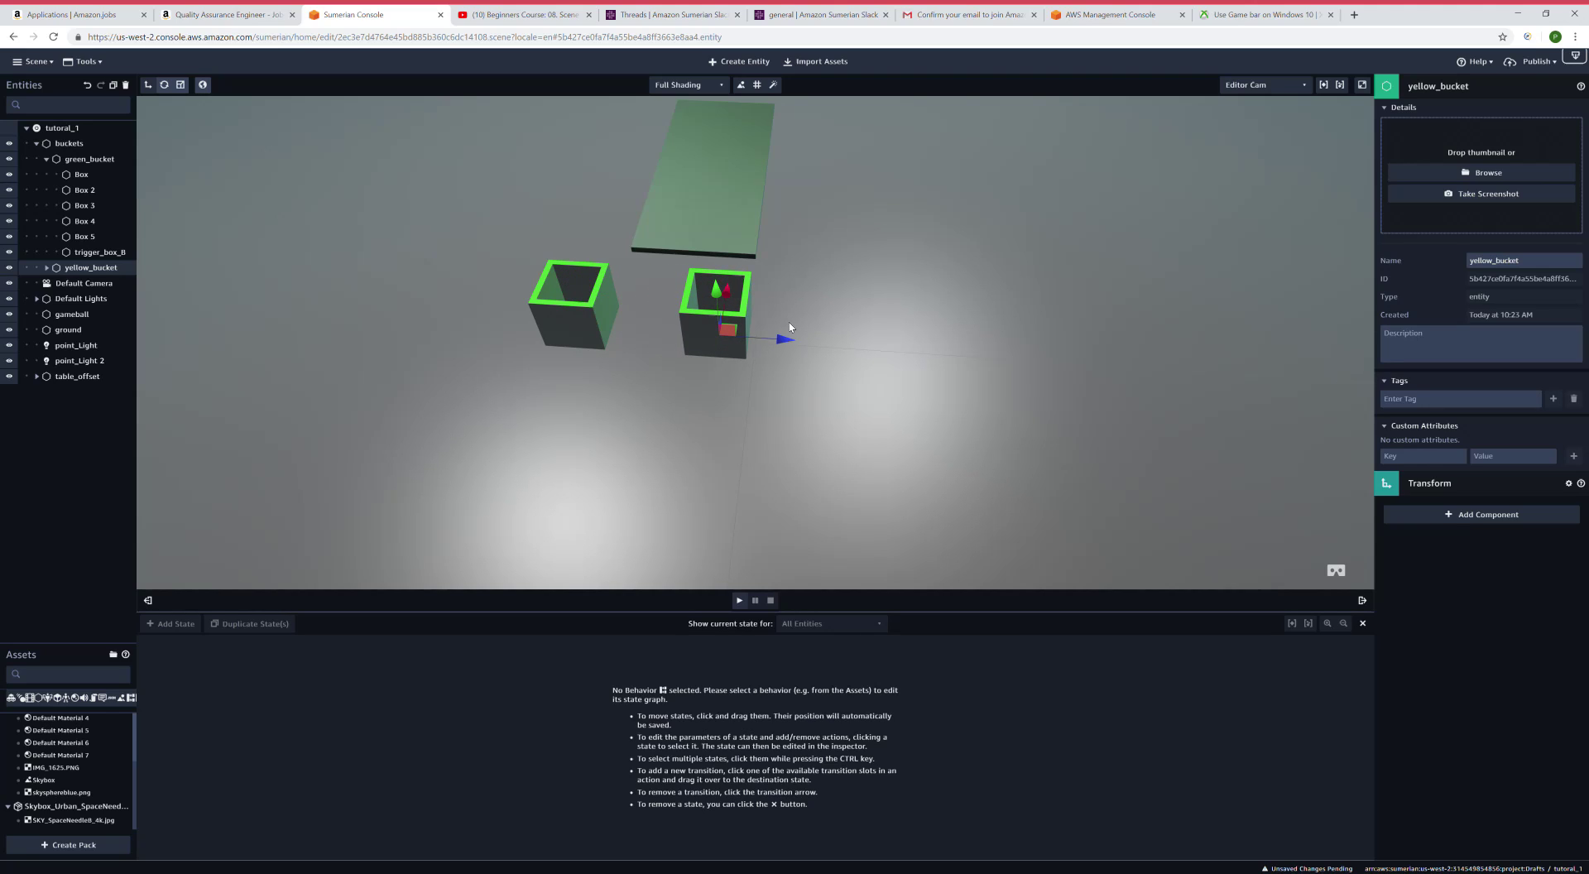
# Try to recolor the Box inside yellow_bucket by setting its diffuse color to yellow, RGB 0.88, 0.90, 0.15.
pyautogui.click(46, 267)
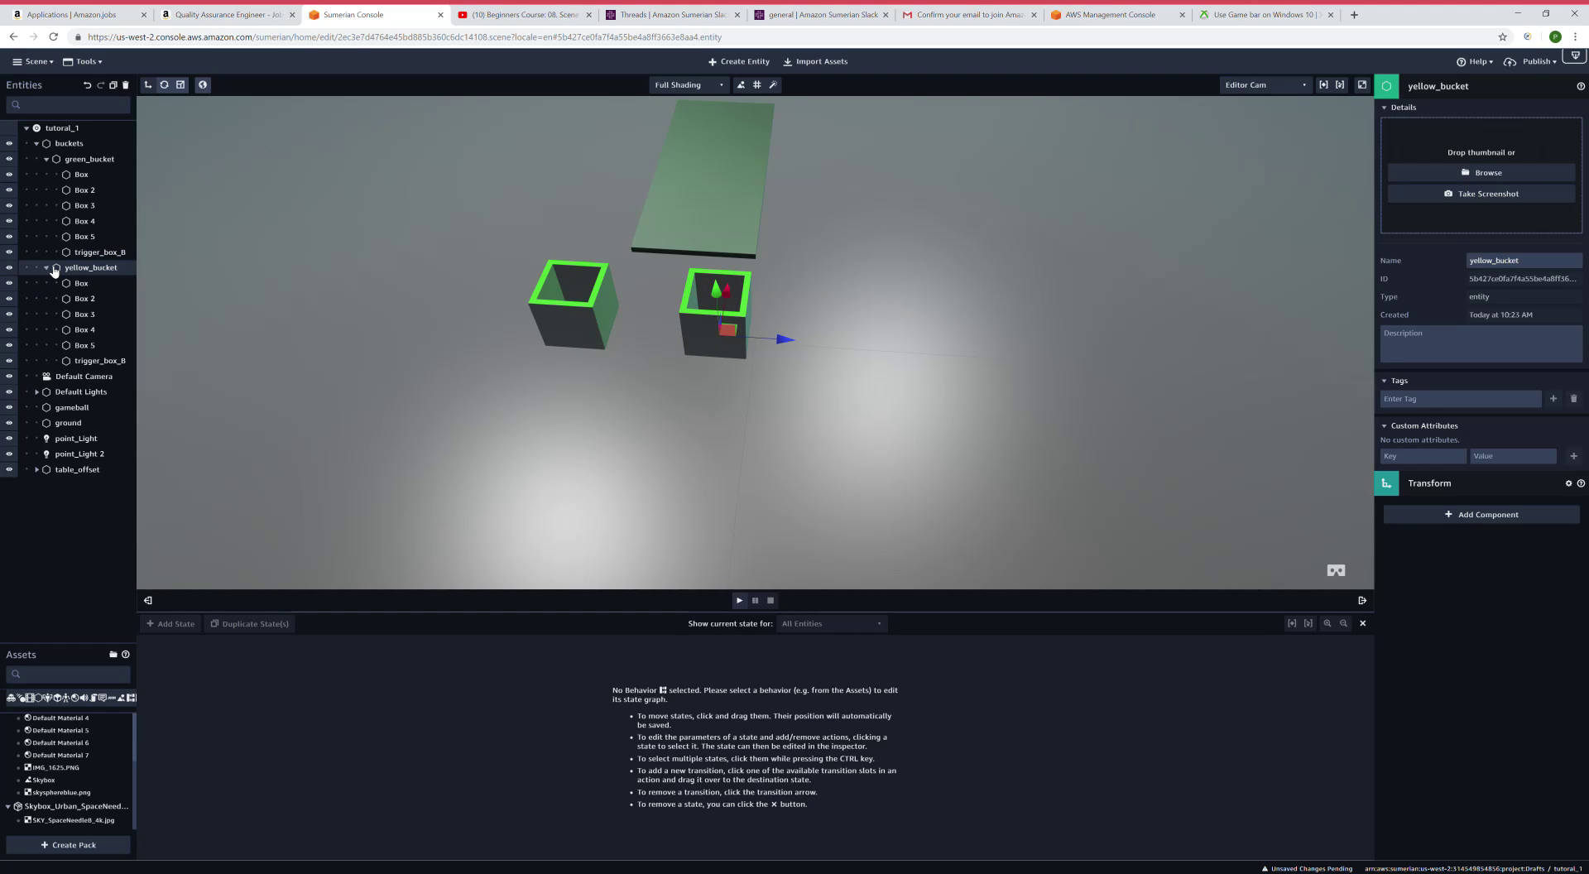
pyautogui.click(111, 285)
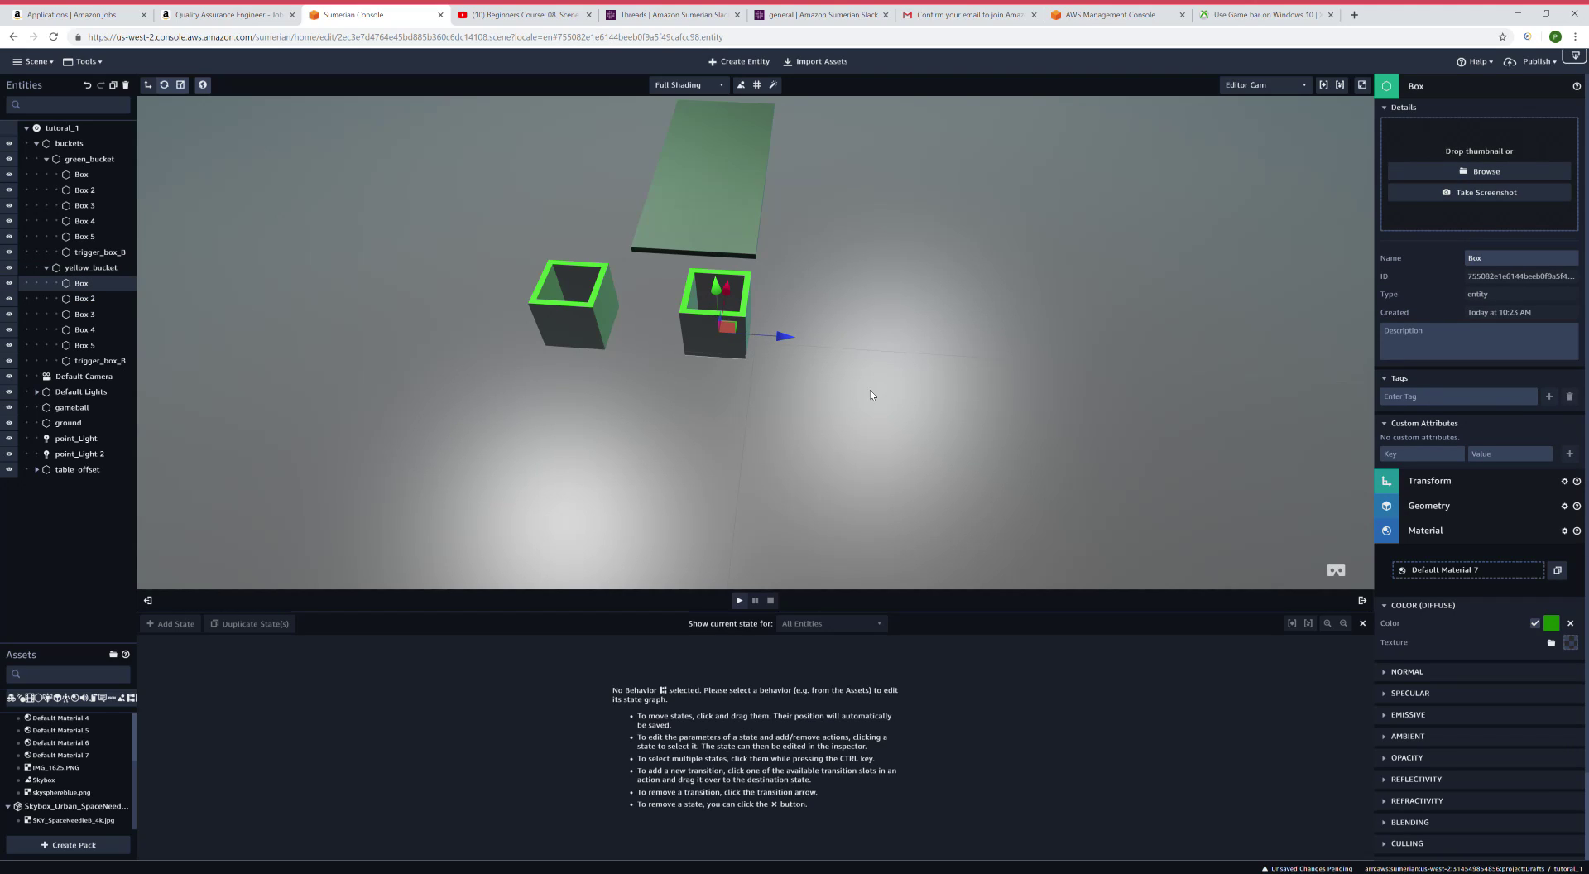
pyautogui.click(1552, 625)
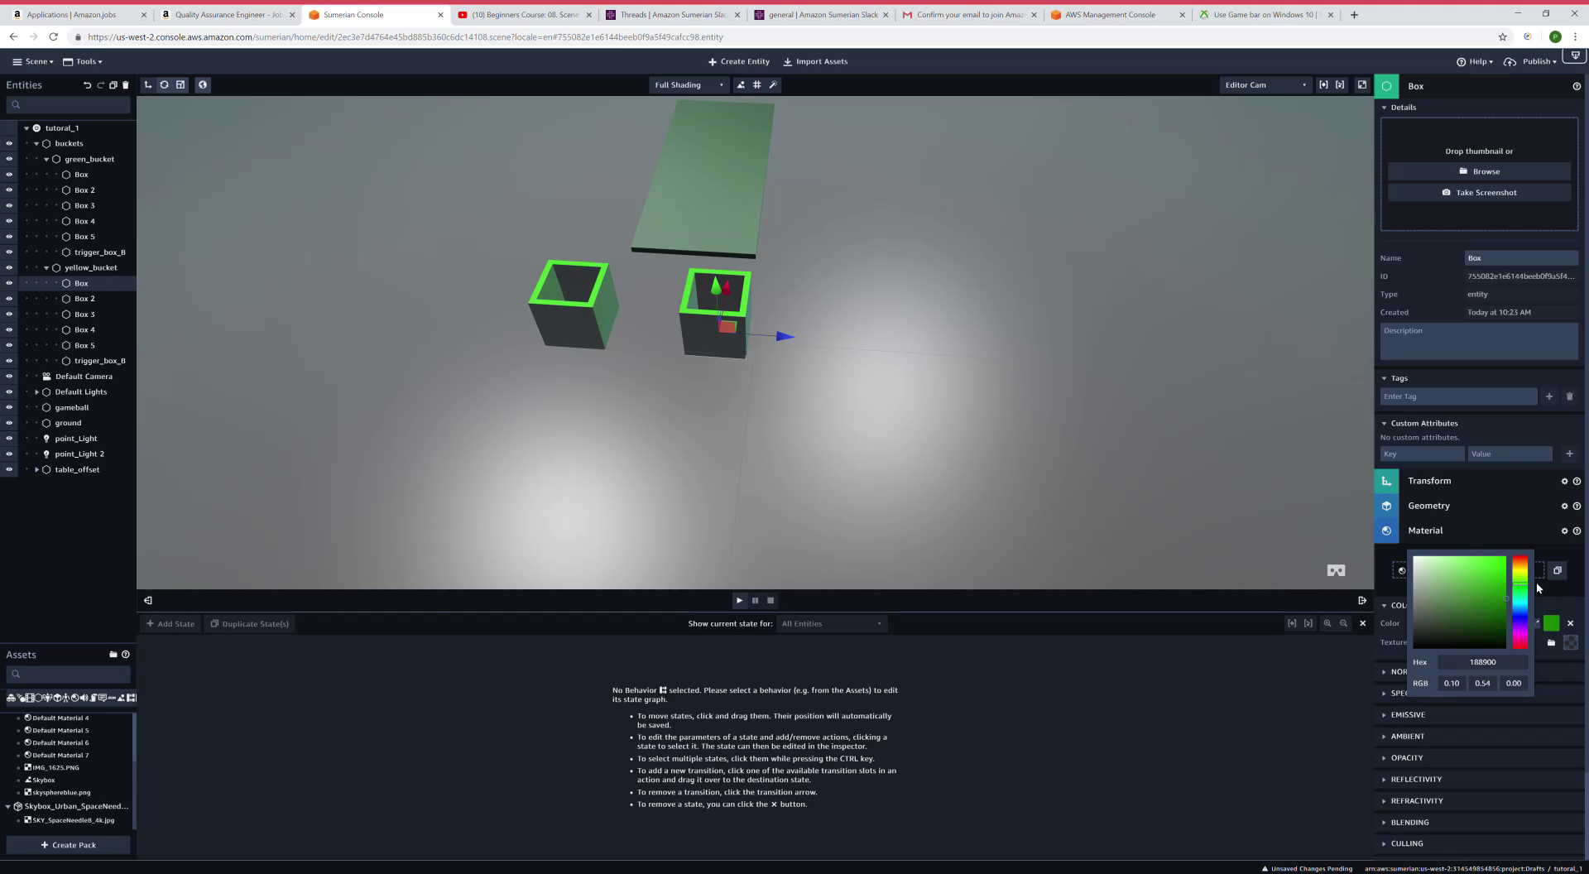
pyautogui.click(1520, 570)
pyautogui.click(1491, 567)
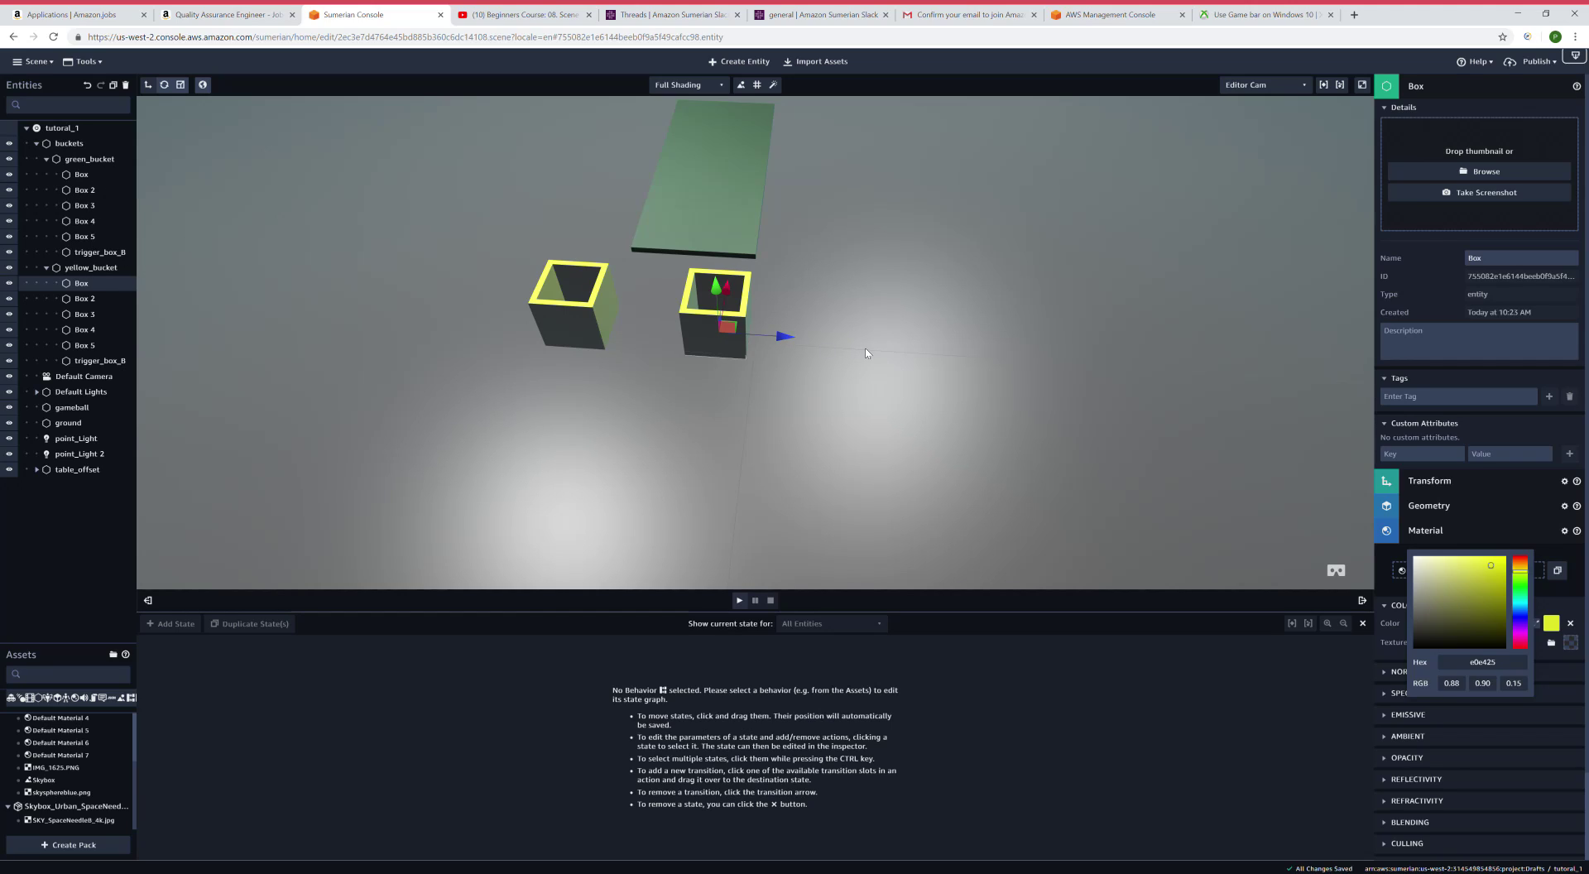
pyautogui.click(1577, 603)
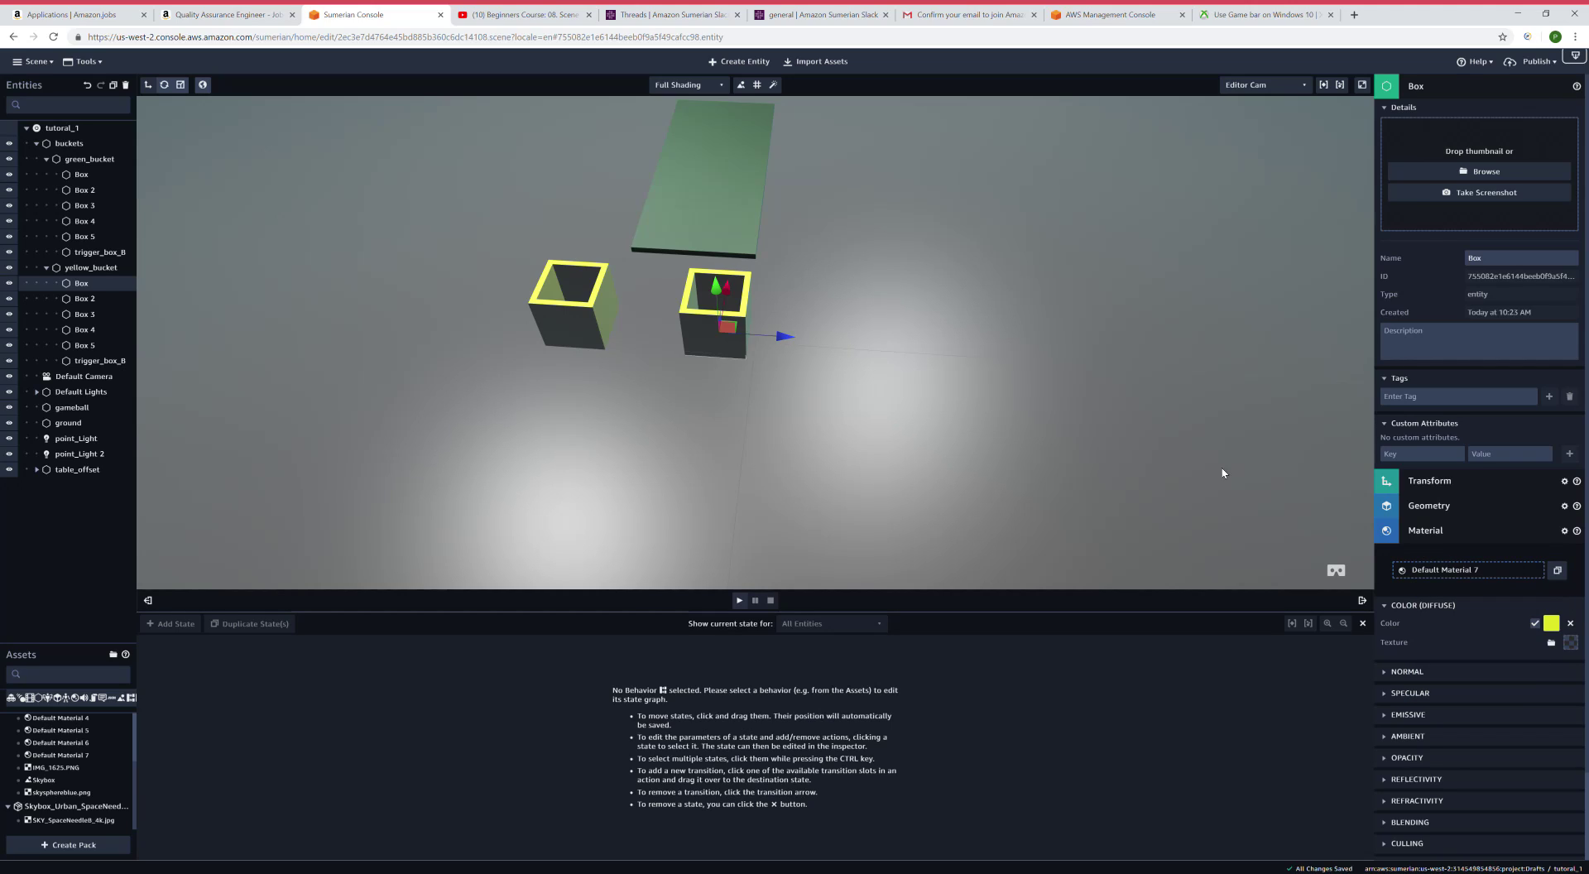
# Compare the Box materials of both buckets and undo the yellow color change.
pyautogui.click(99, 177)
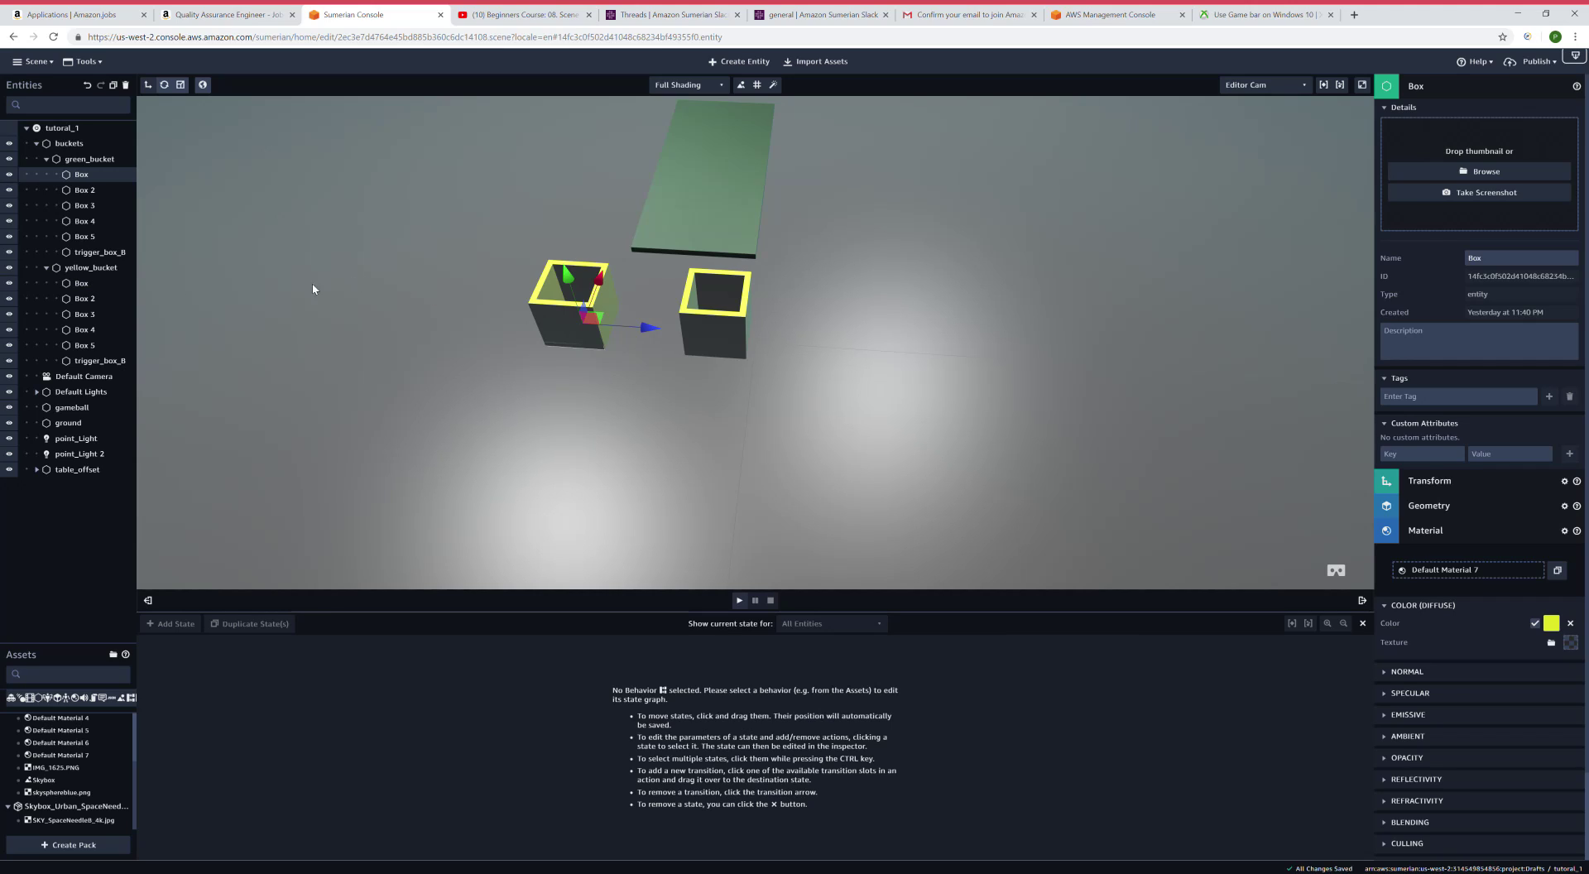
pyautogui.click(91, 267)
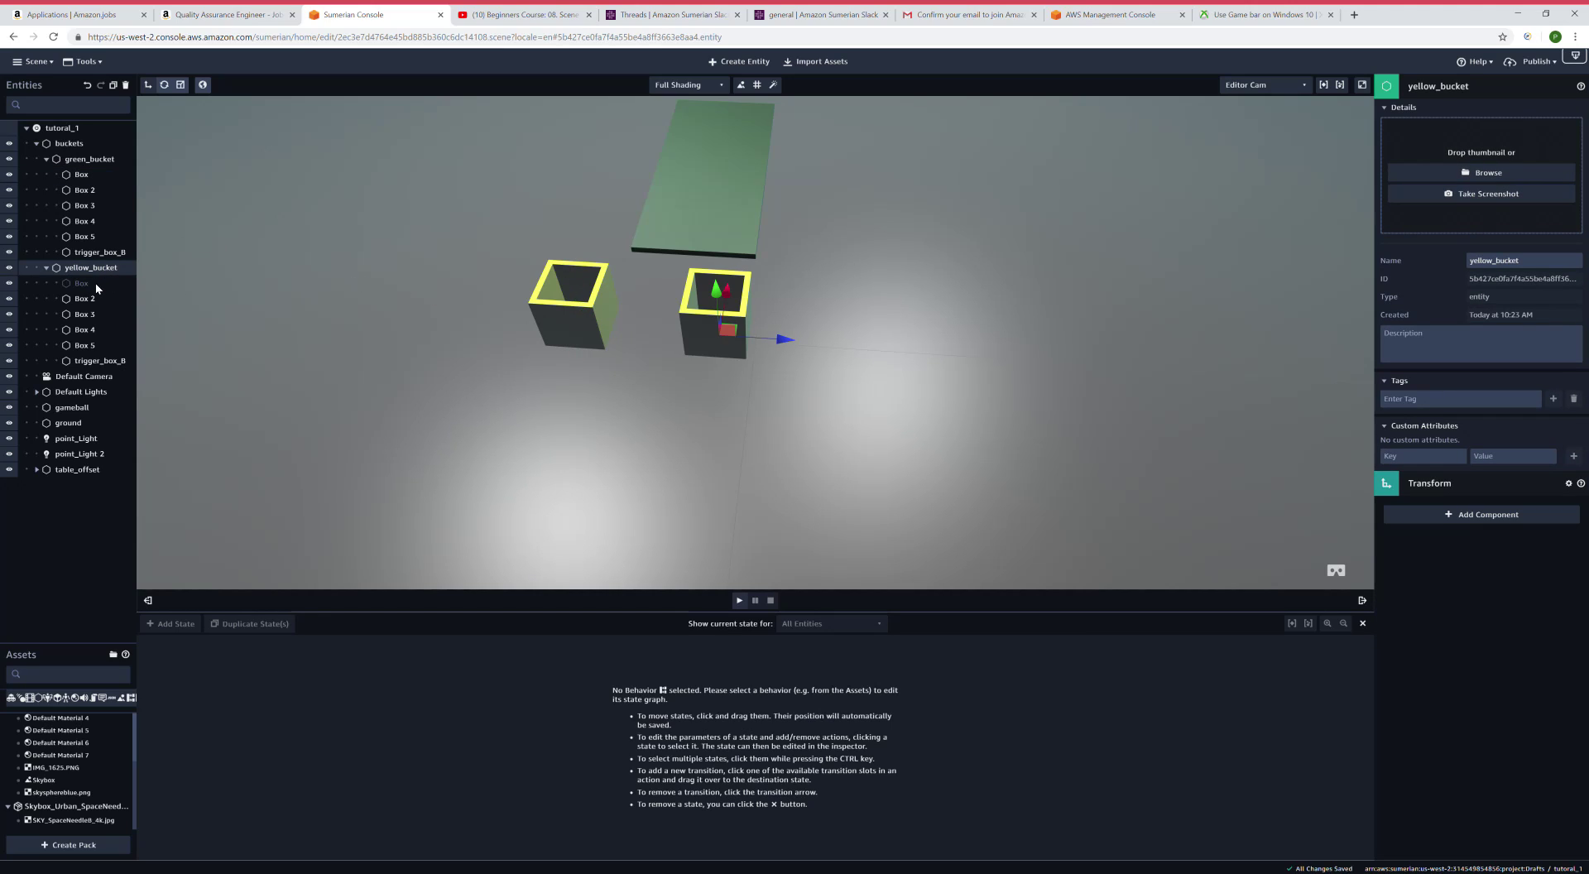
pyautogui.click(93, 283)
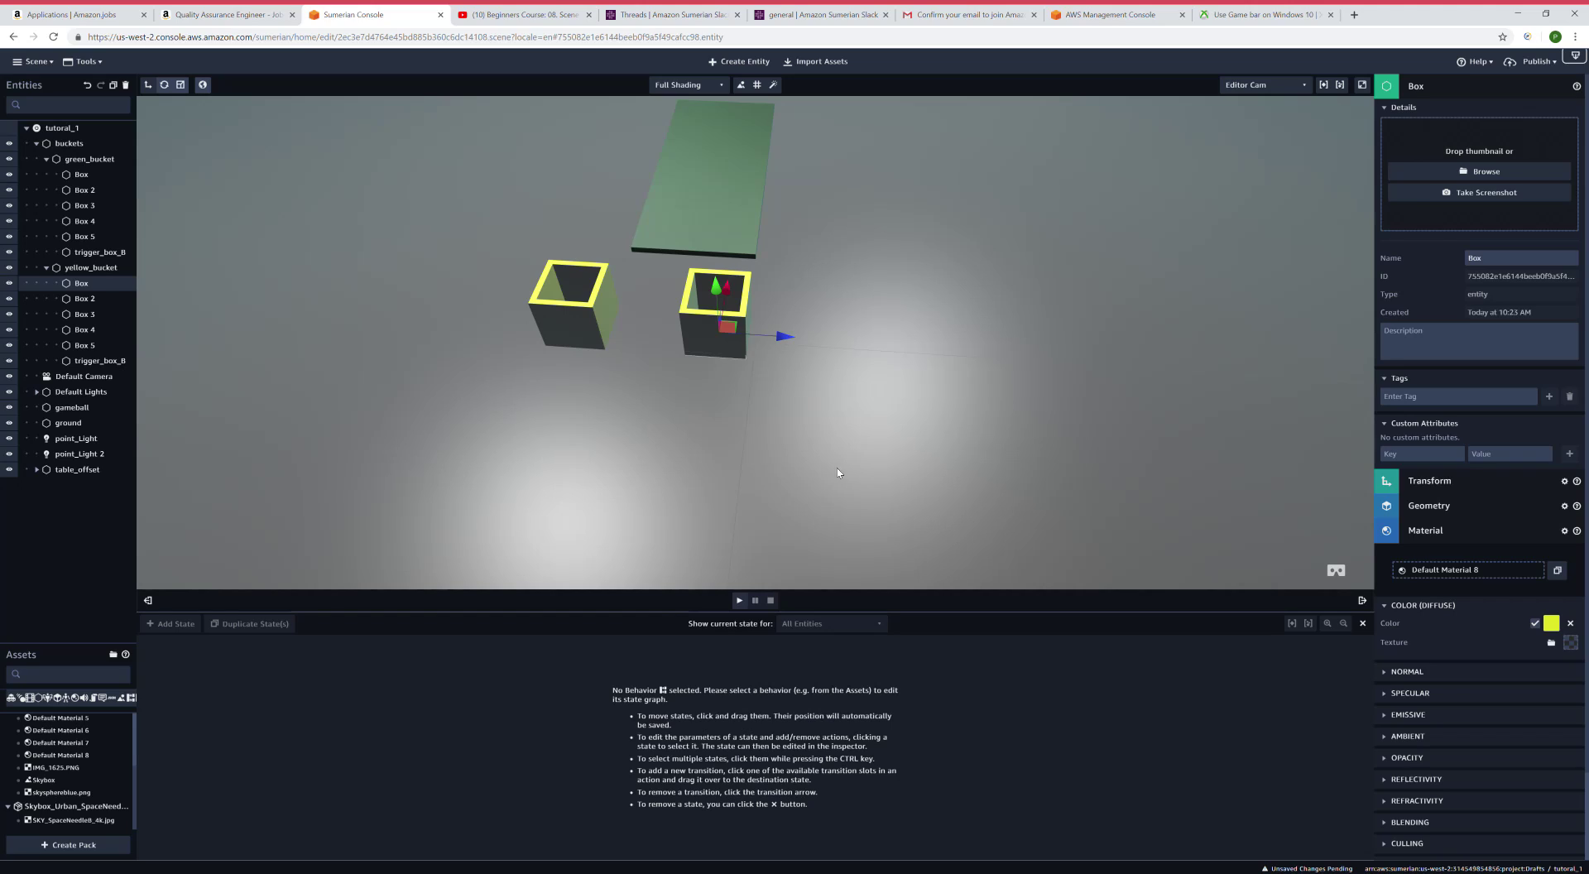
pyautogui.click(87, 86)
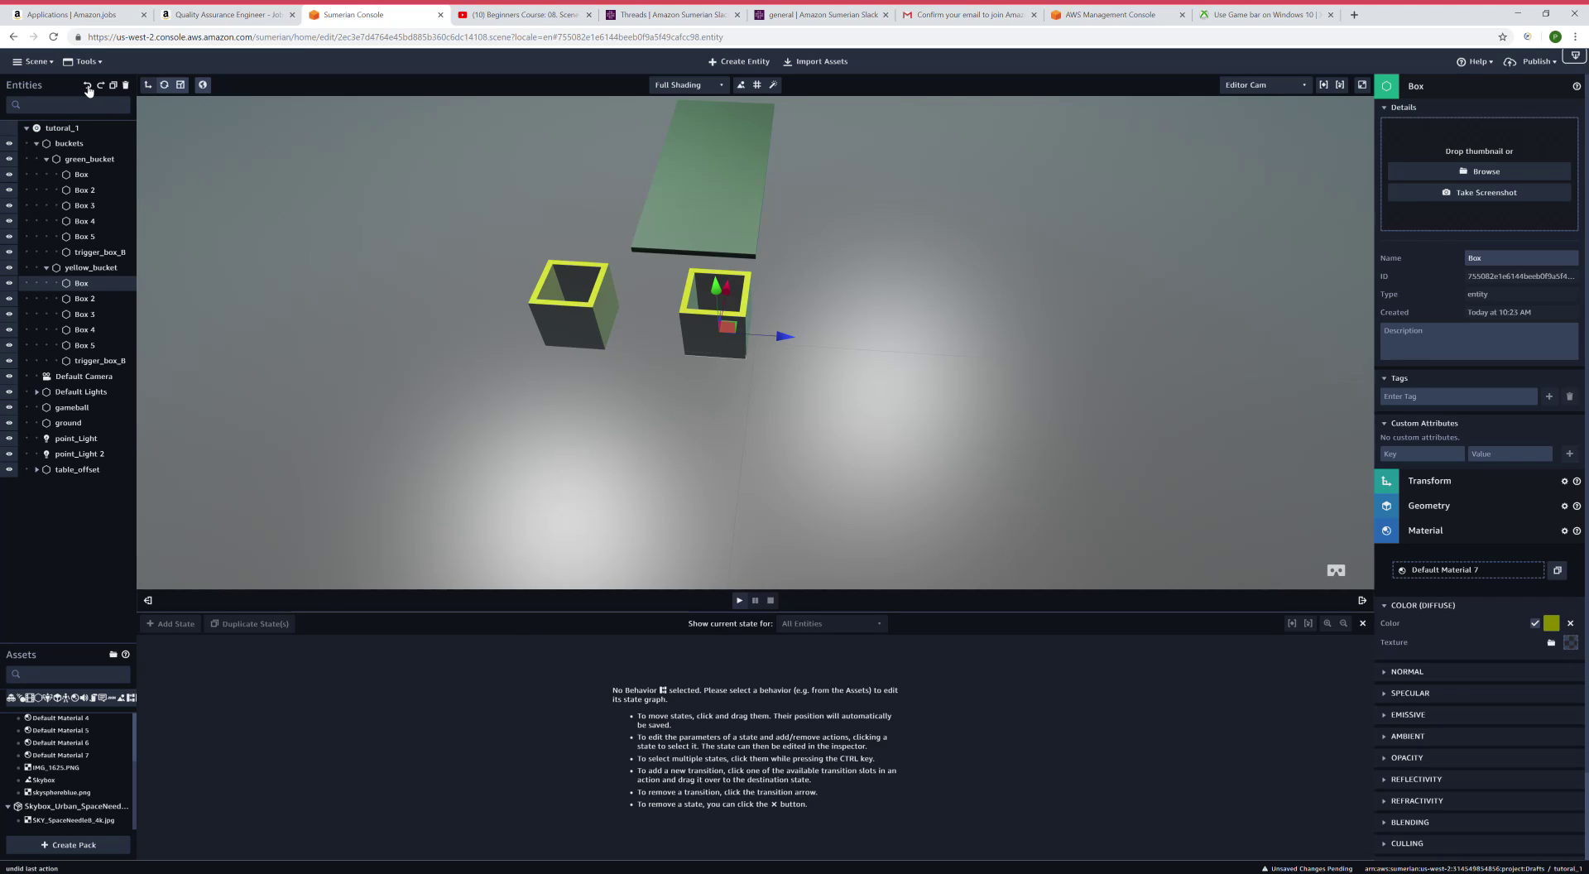
pyautogui.click(87, 86)
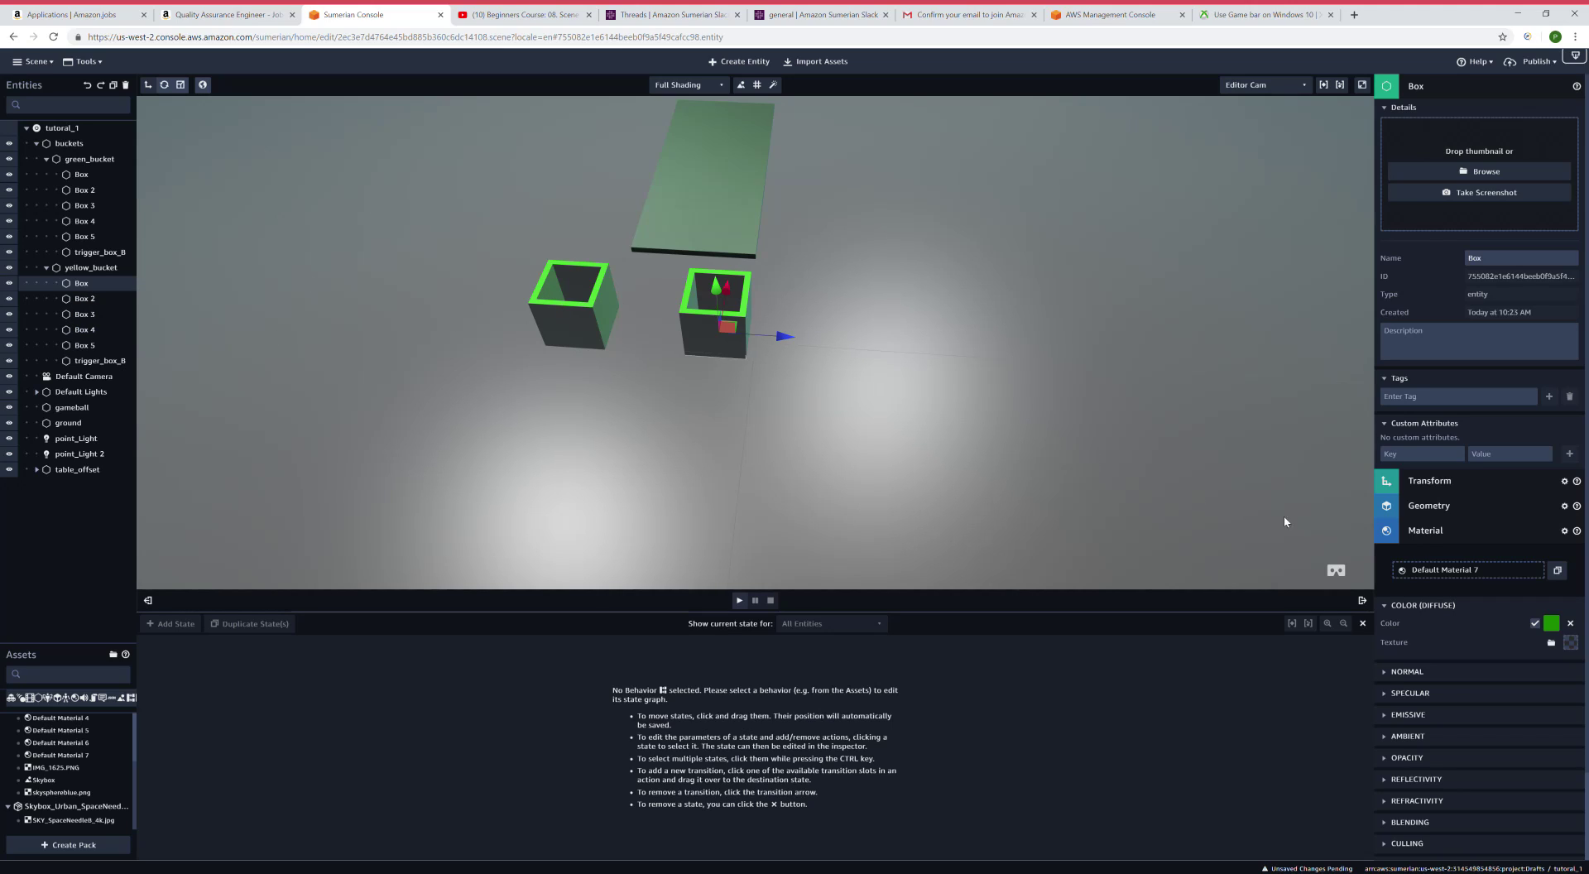
# Duplicate the material of yellow_bucket's Box and set the duplicate's diffuse color to yellow, RGB 0.92, 0.80, 0.10.
pyautogui.click(1560, 570)
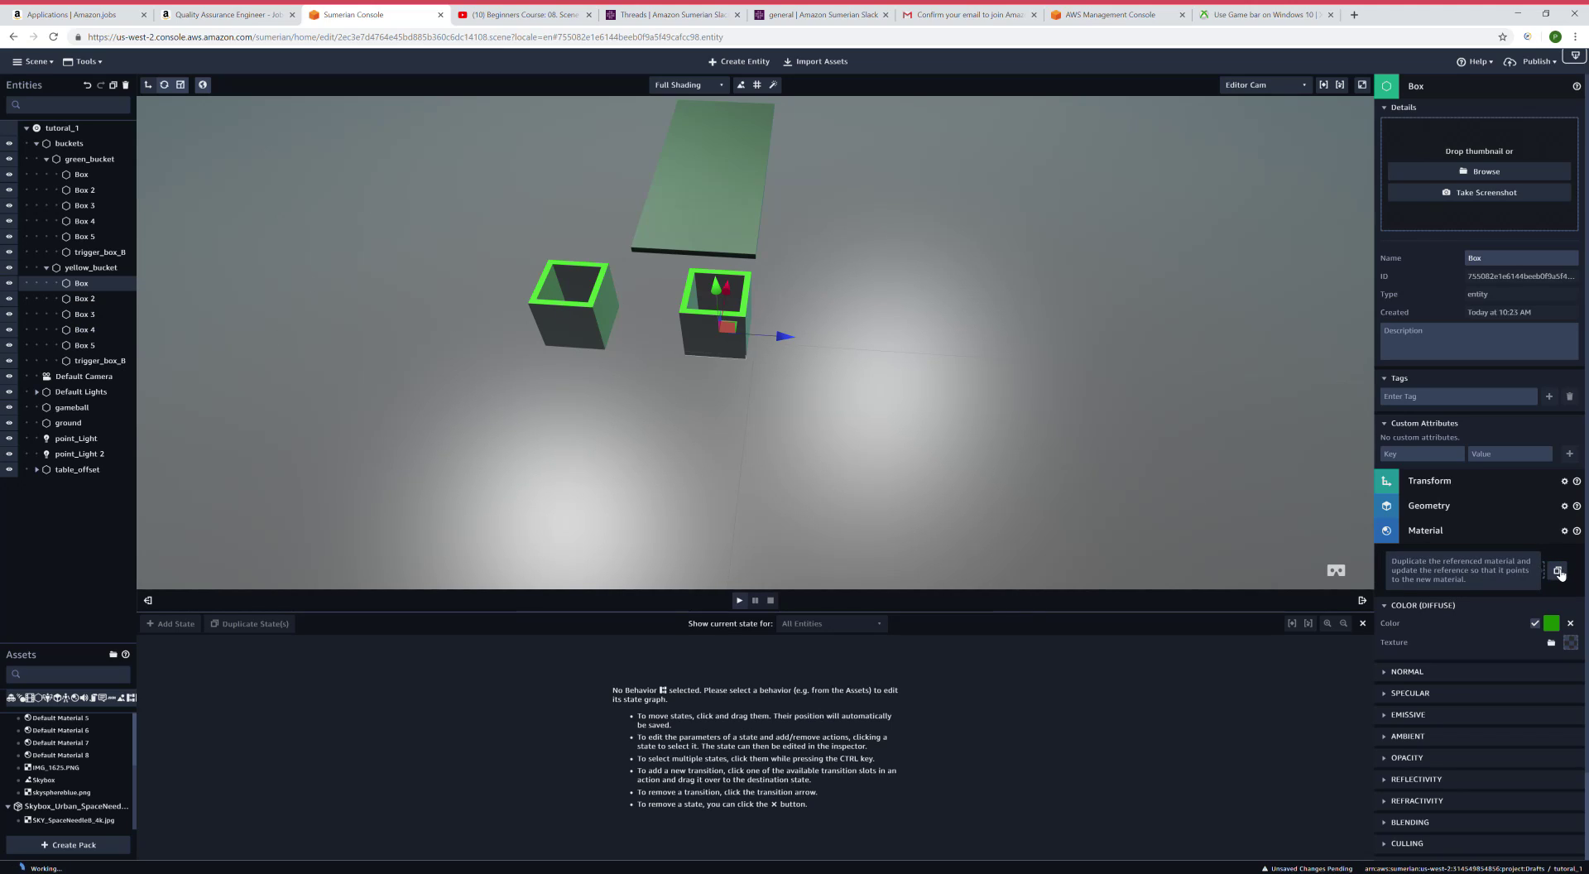
pyautogui.click(1552, 623)
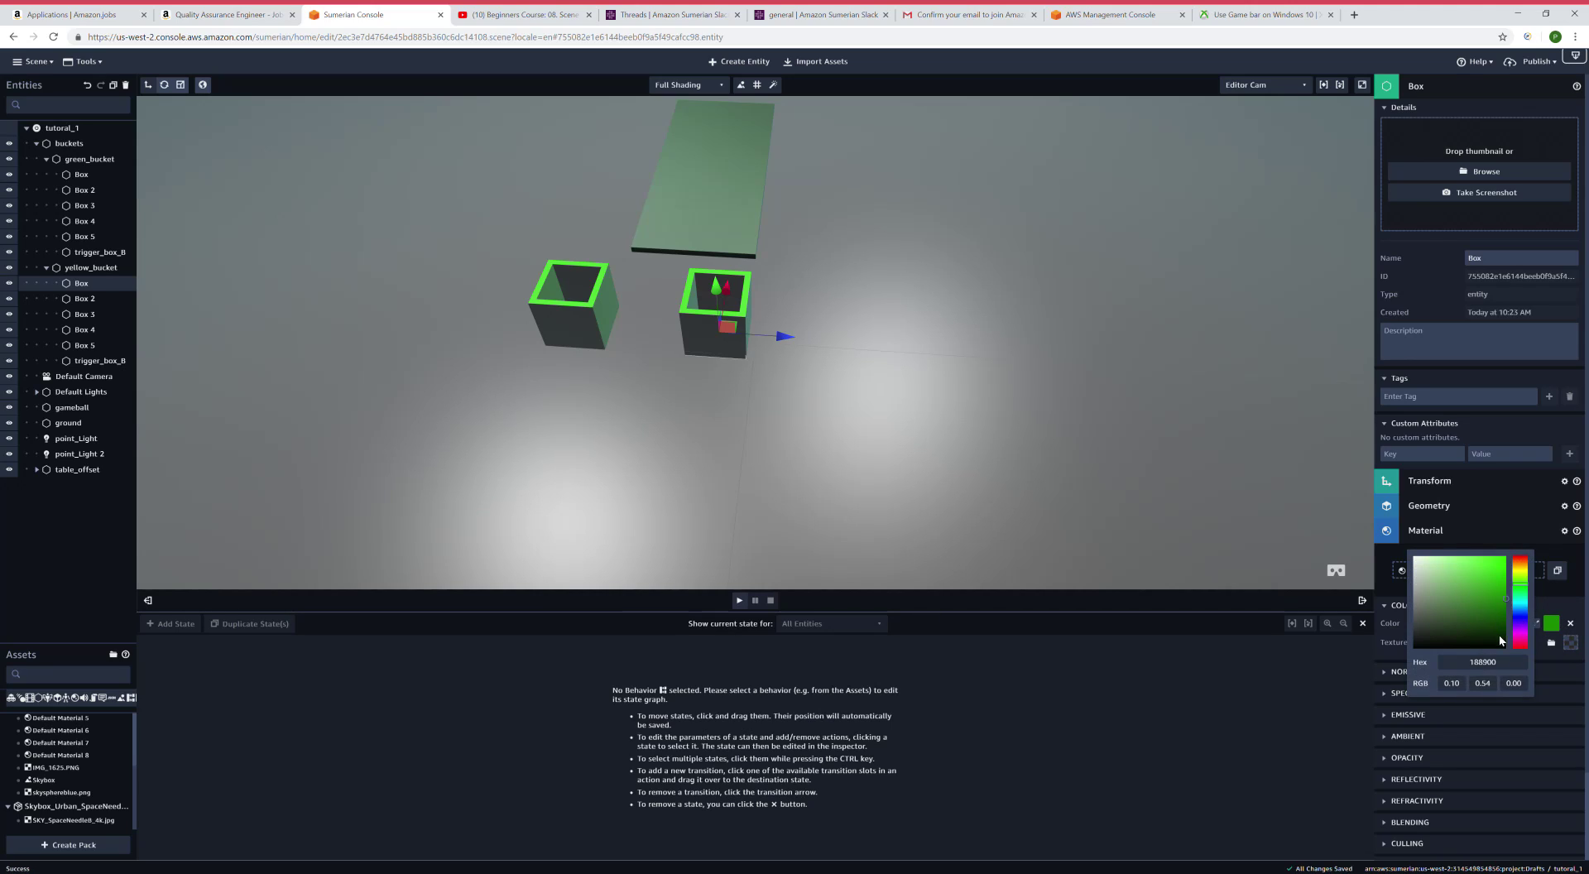
pyautogui.click(1522, 572)
pyautogui.click(1496, 563)
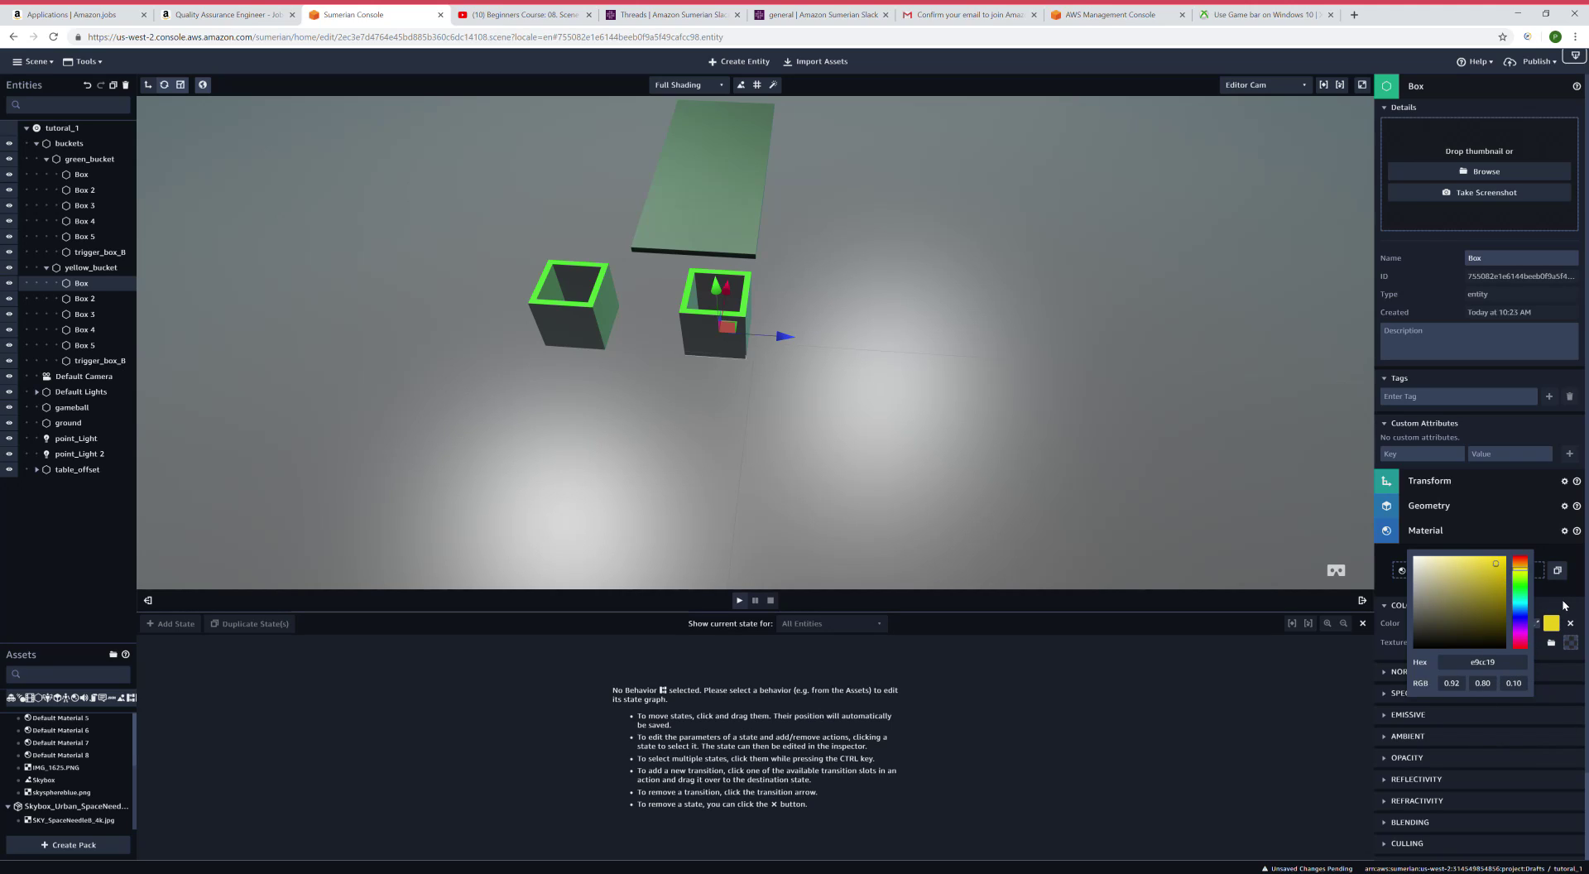
pyautogui.click(1538, 623)
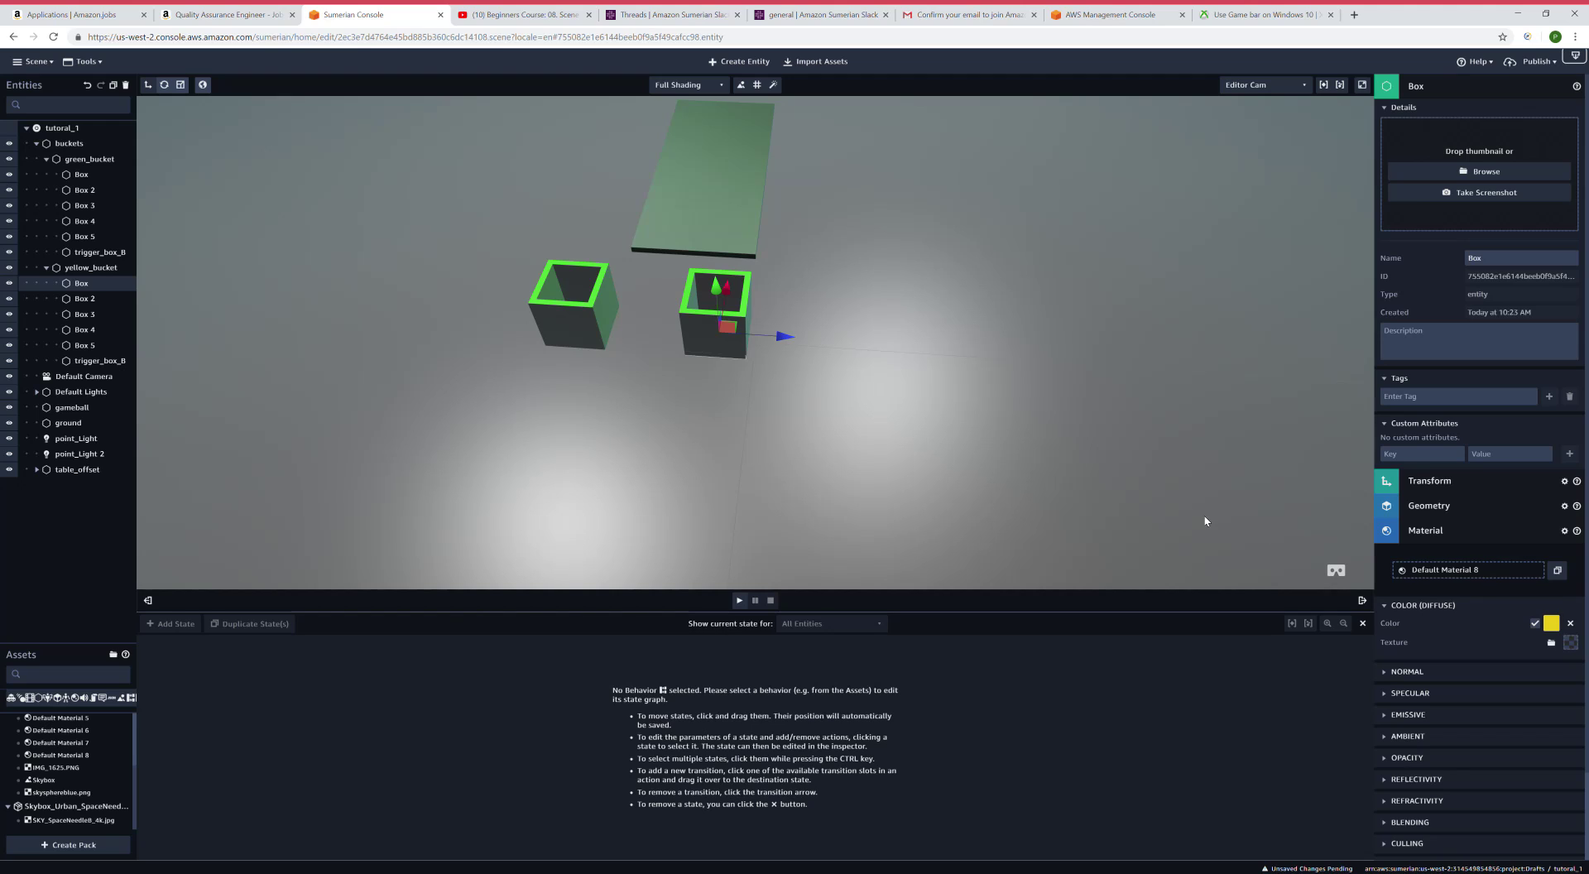
pyautogui.moveTo(823, 307); pyautogui.dragTo(825, 374, button='right')
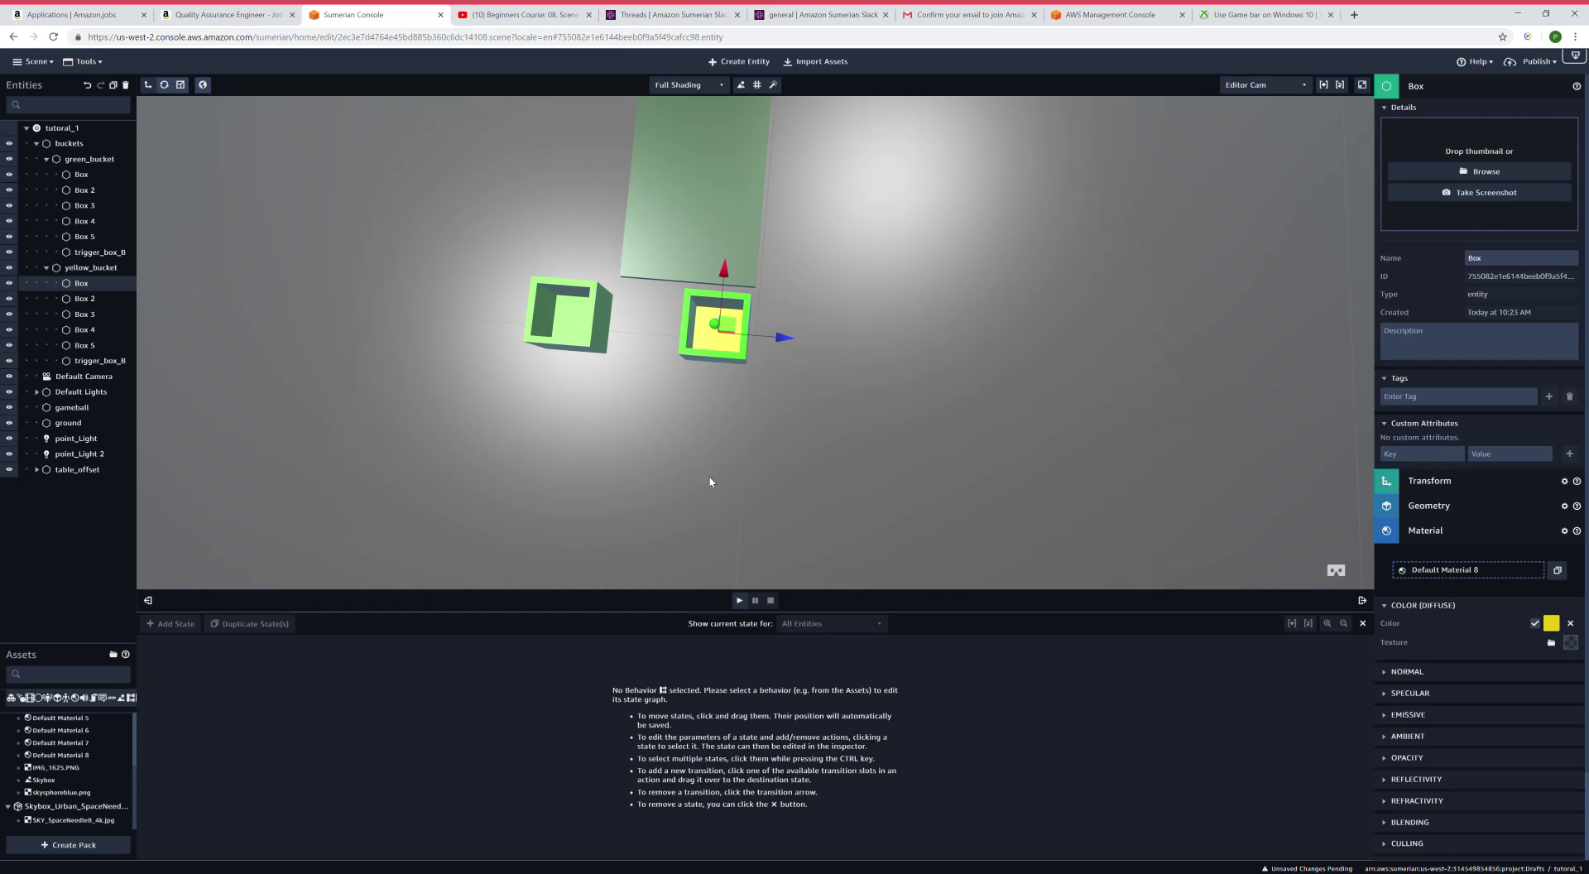
# Try to give yellow_bucket's Box 2 its own duplicated material and open its diffuse color for editing.
pyautogui.click(76, 297)
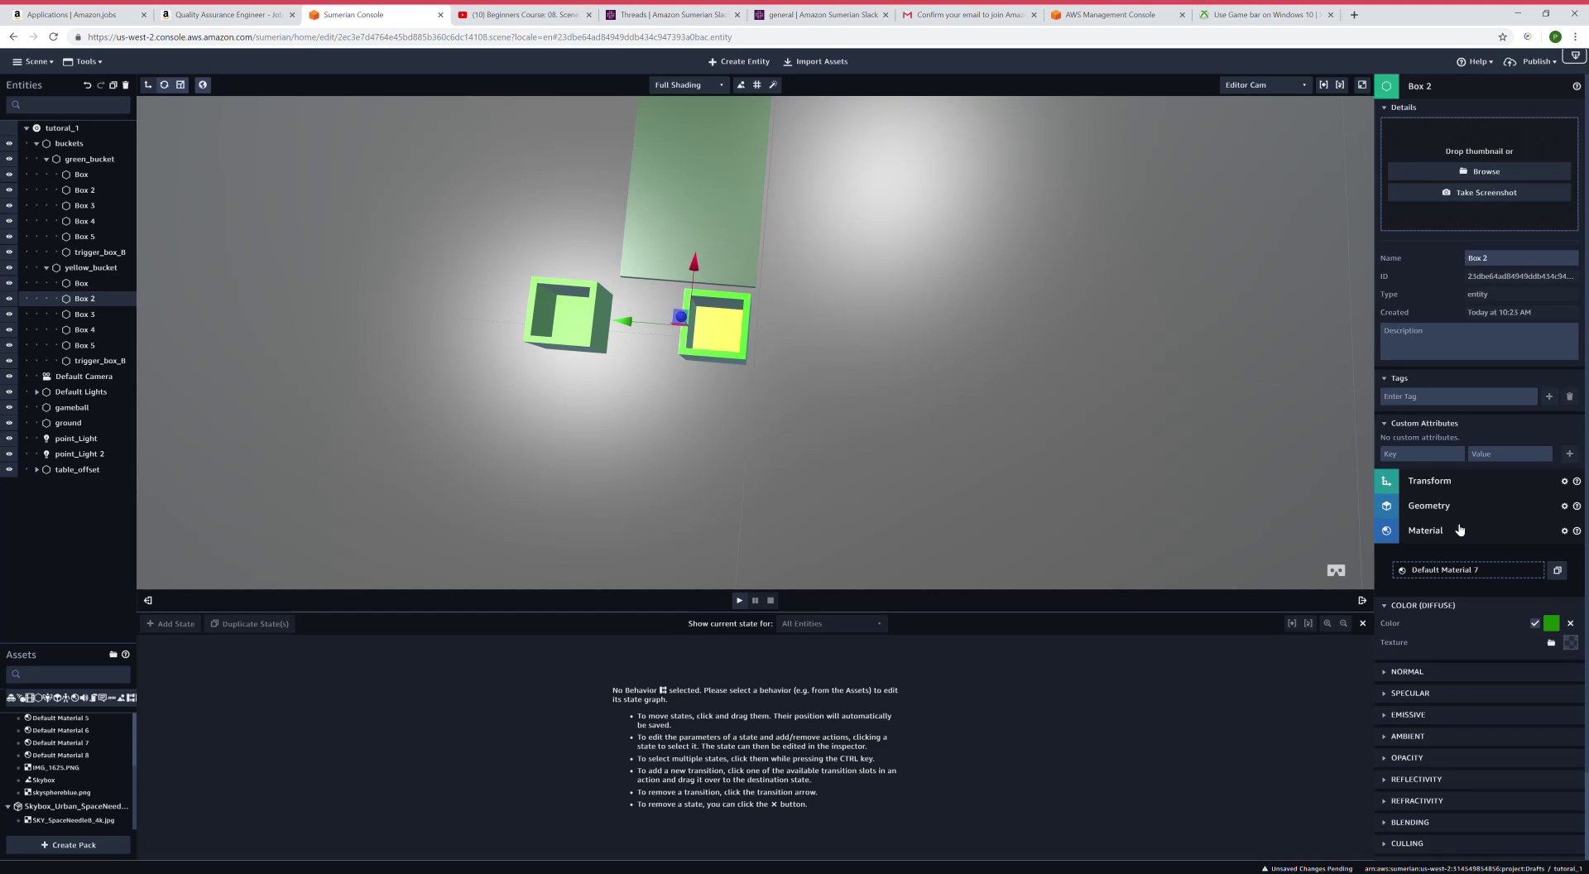
pyautogui.click(1564, 572)
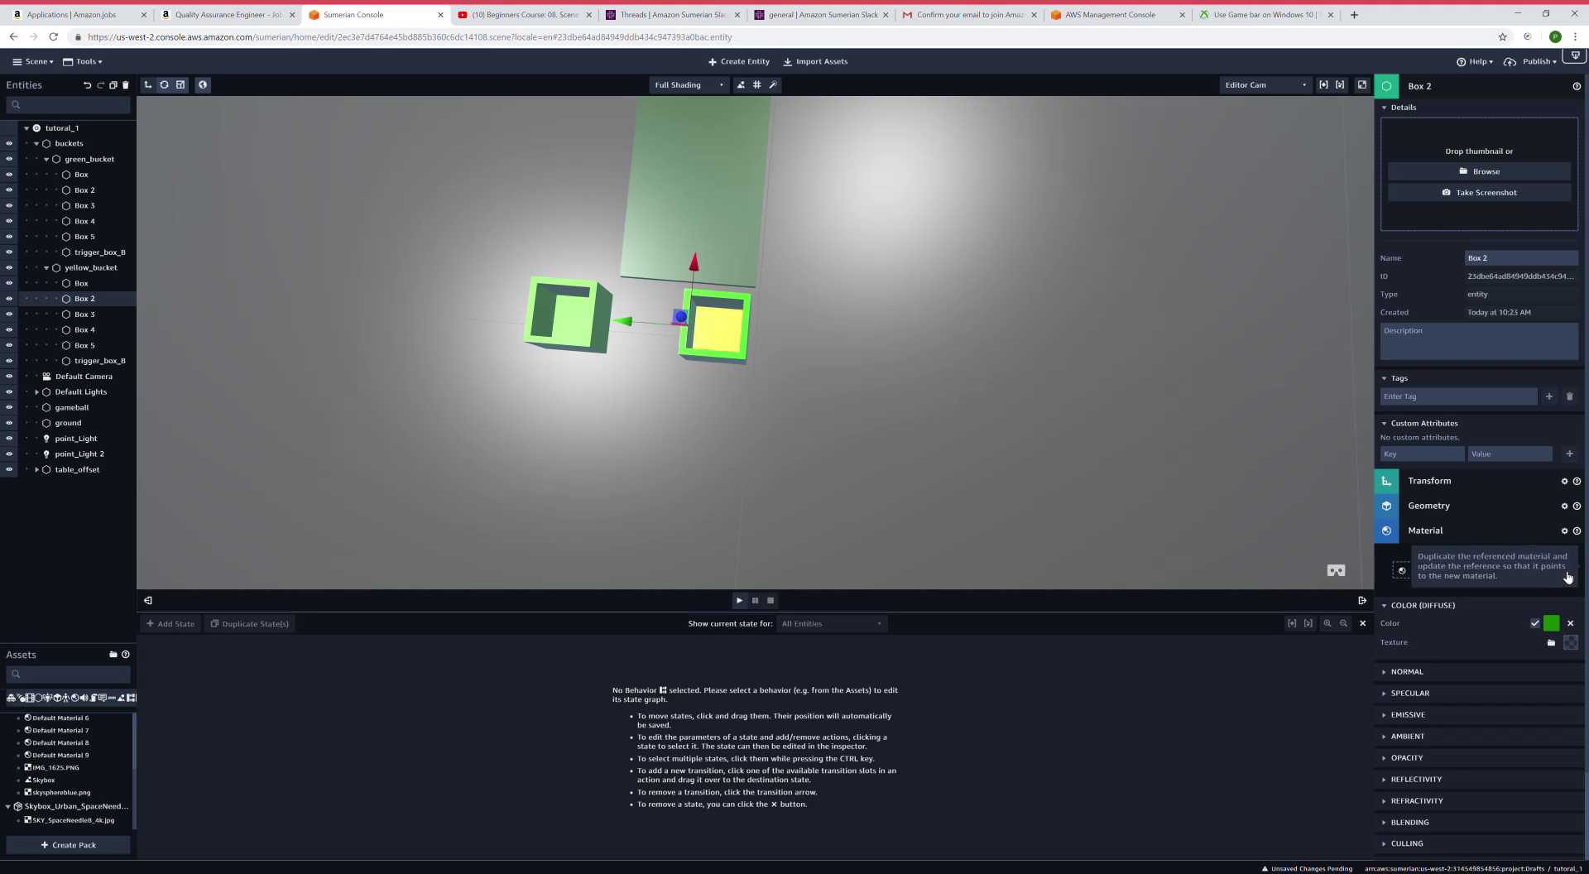
pyautogui.click(1562, 627)
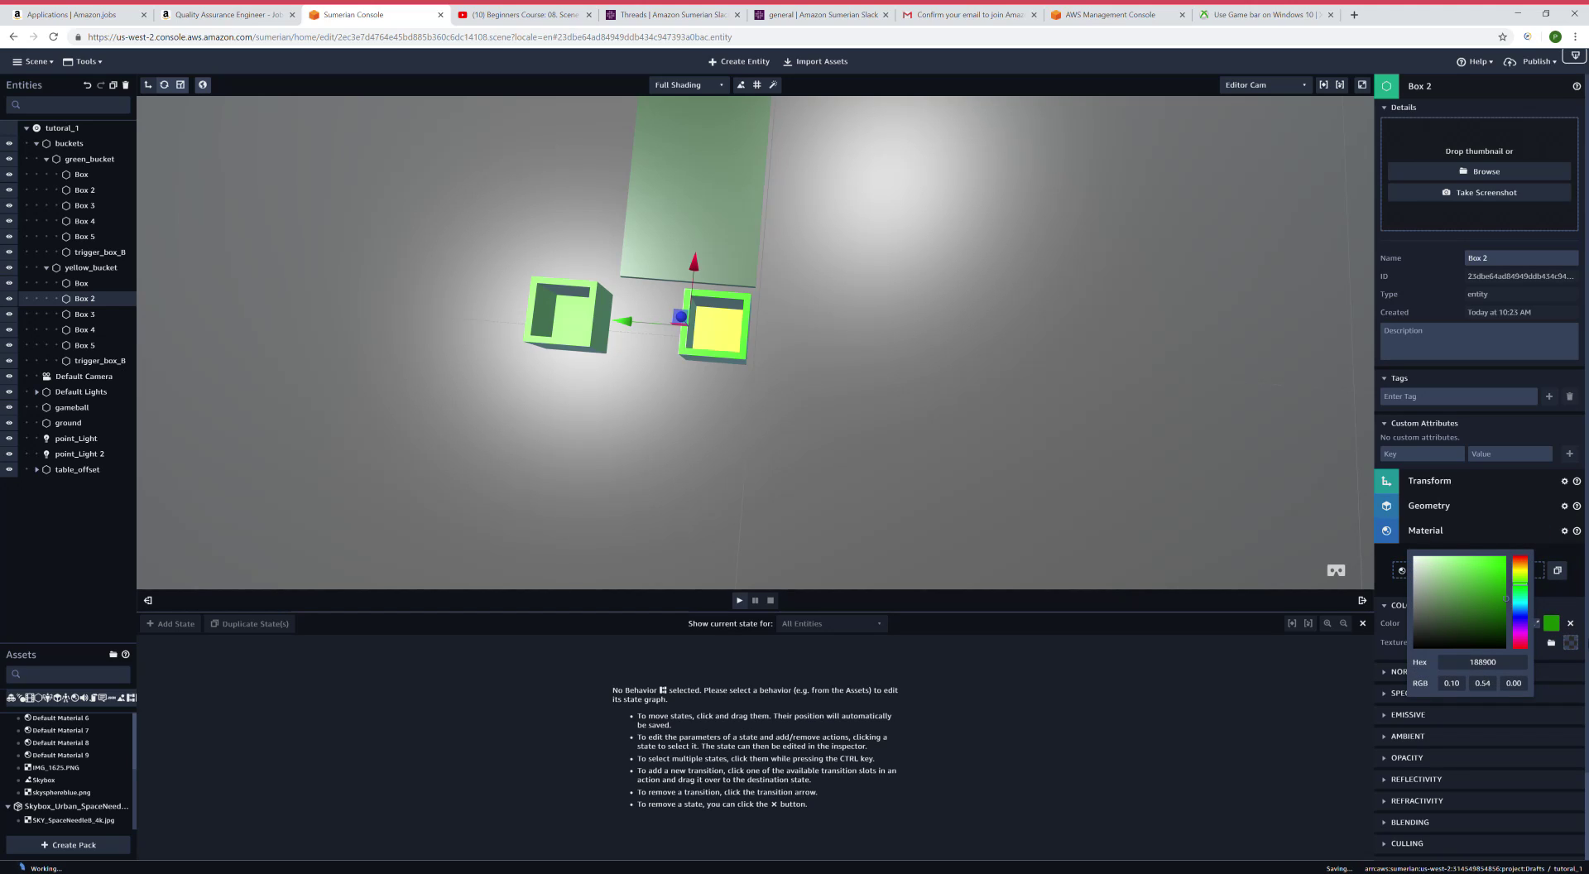
pyautogui.click(346, 654)
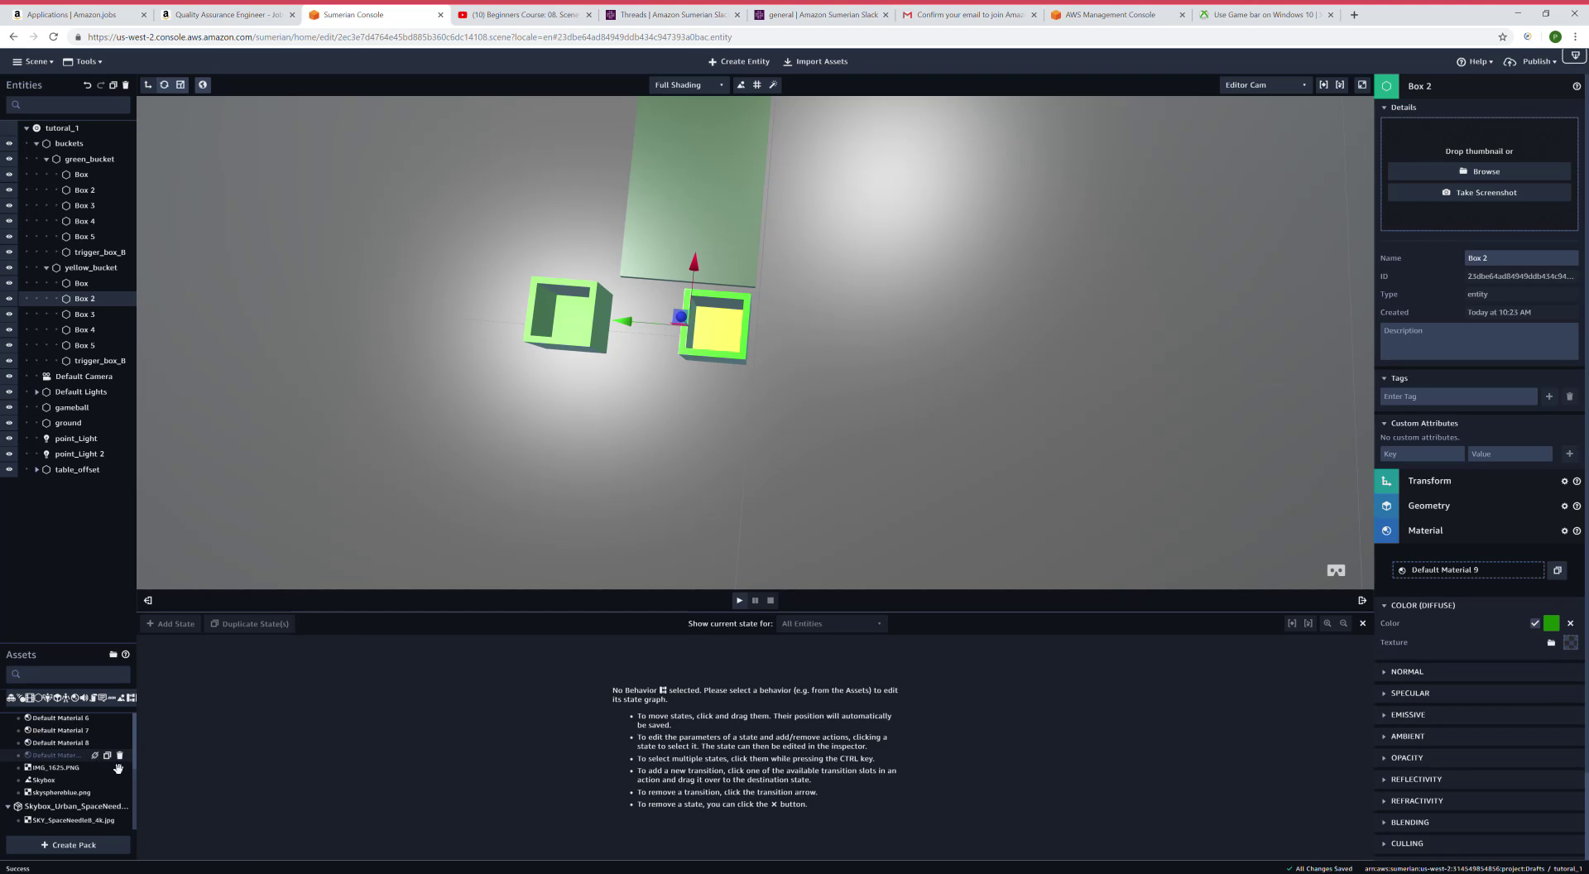
# Try to delete Default Material 9 from the assets.
pyautogui.click(120, 756)
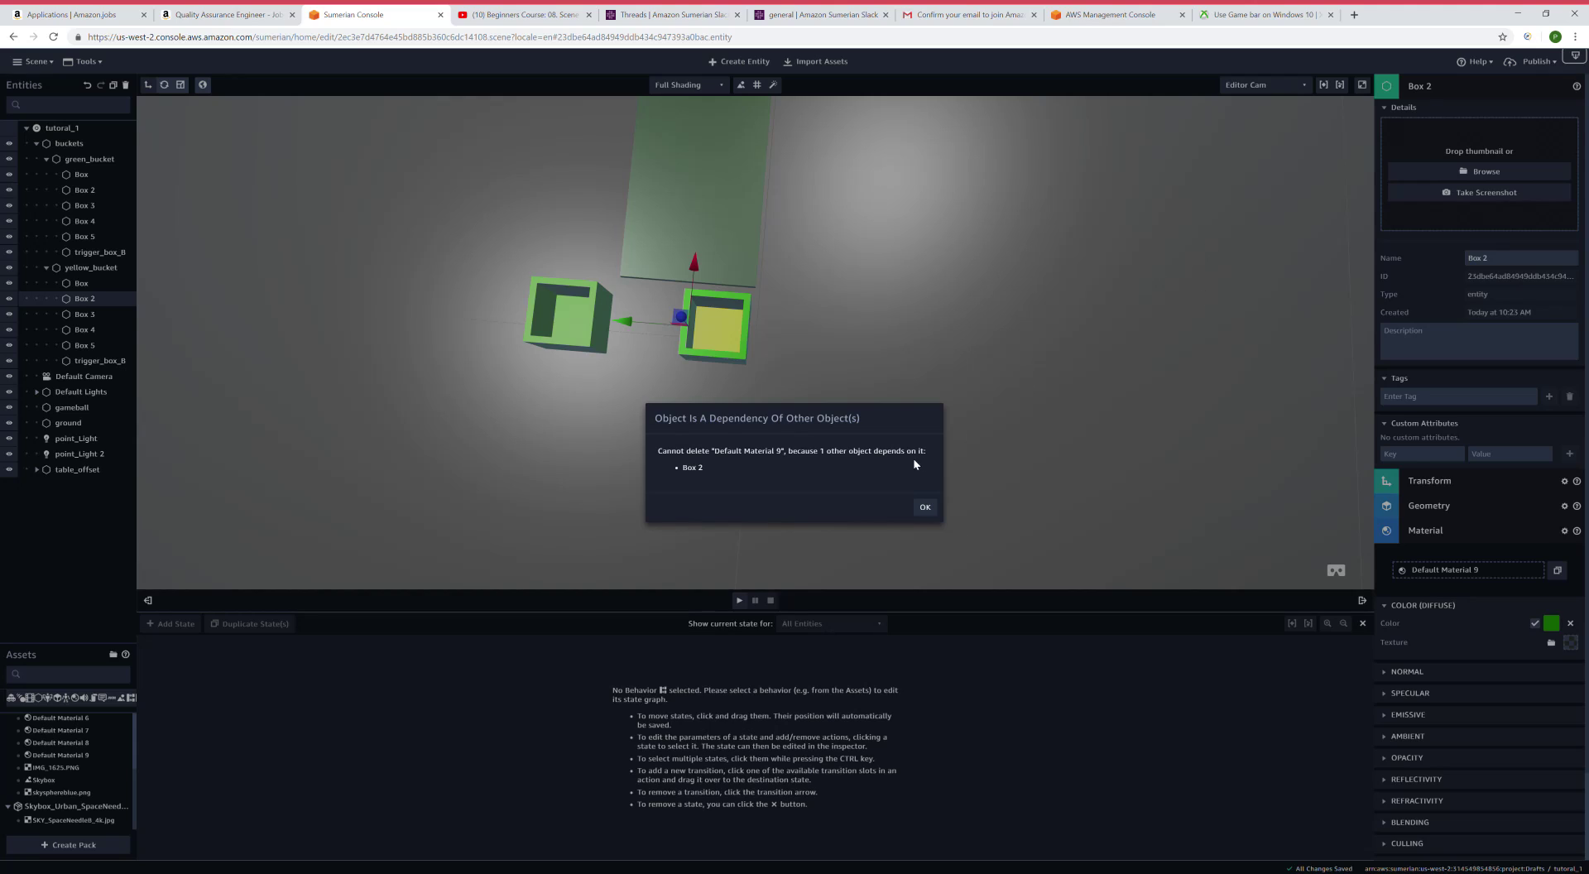
pyautogui.click(927, 509)
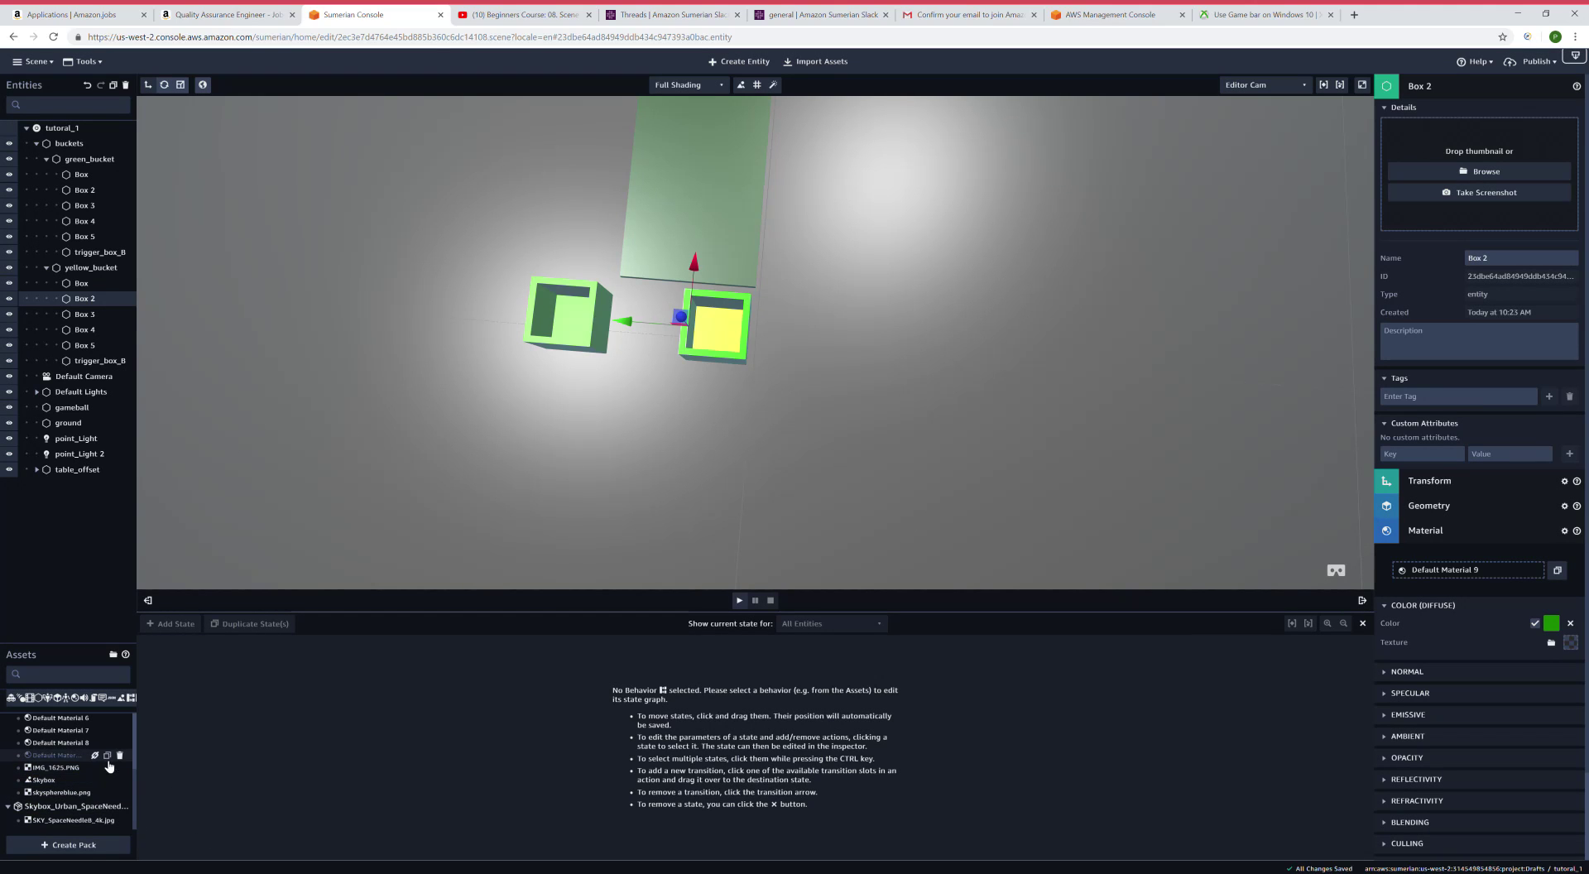
pyautogui.moveTo(137, 764)
pyautogui.click(127, 755)
pyautogui.click(938, 509)
# Identify the material used by yellow_bucket's Box and assign that Default Material 8 to Box 2.
pyautogui.moveTo(99, 768)
pyautogui.click(75, 745)
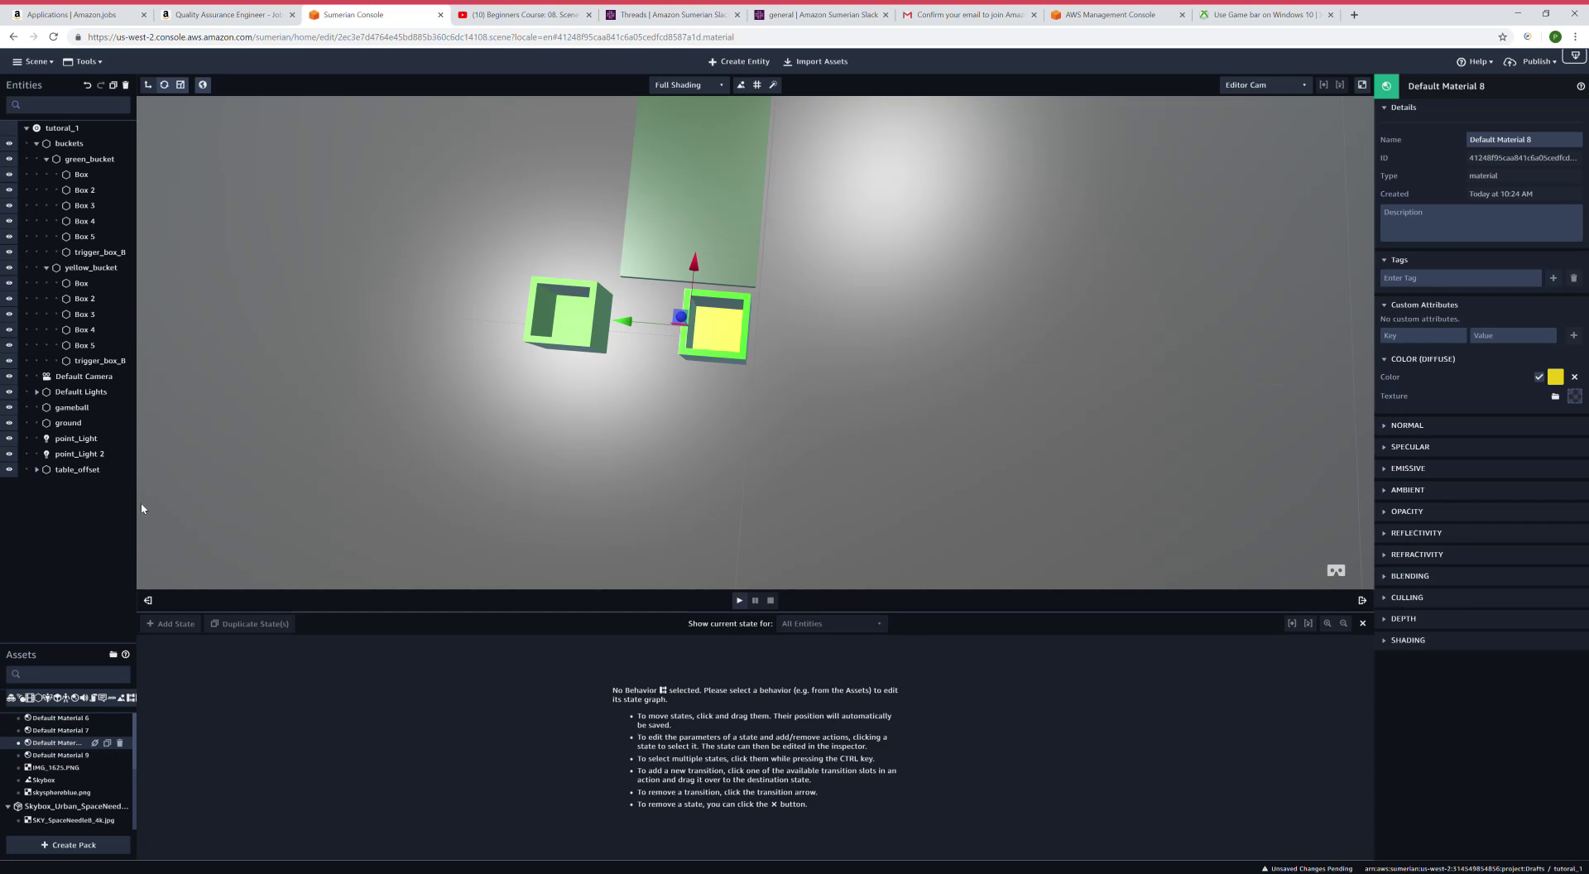
pyautogui.click(74, 285)
pyautogui.click(100, 286)
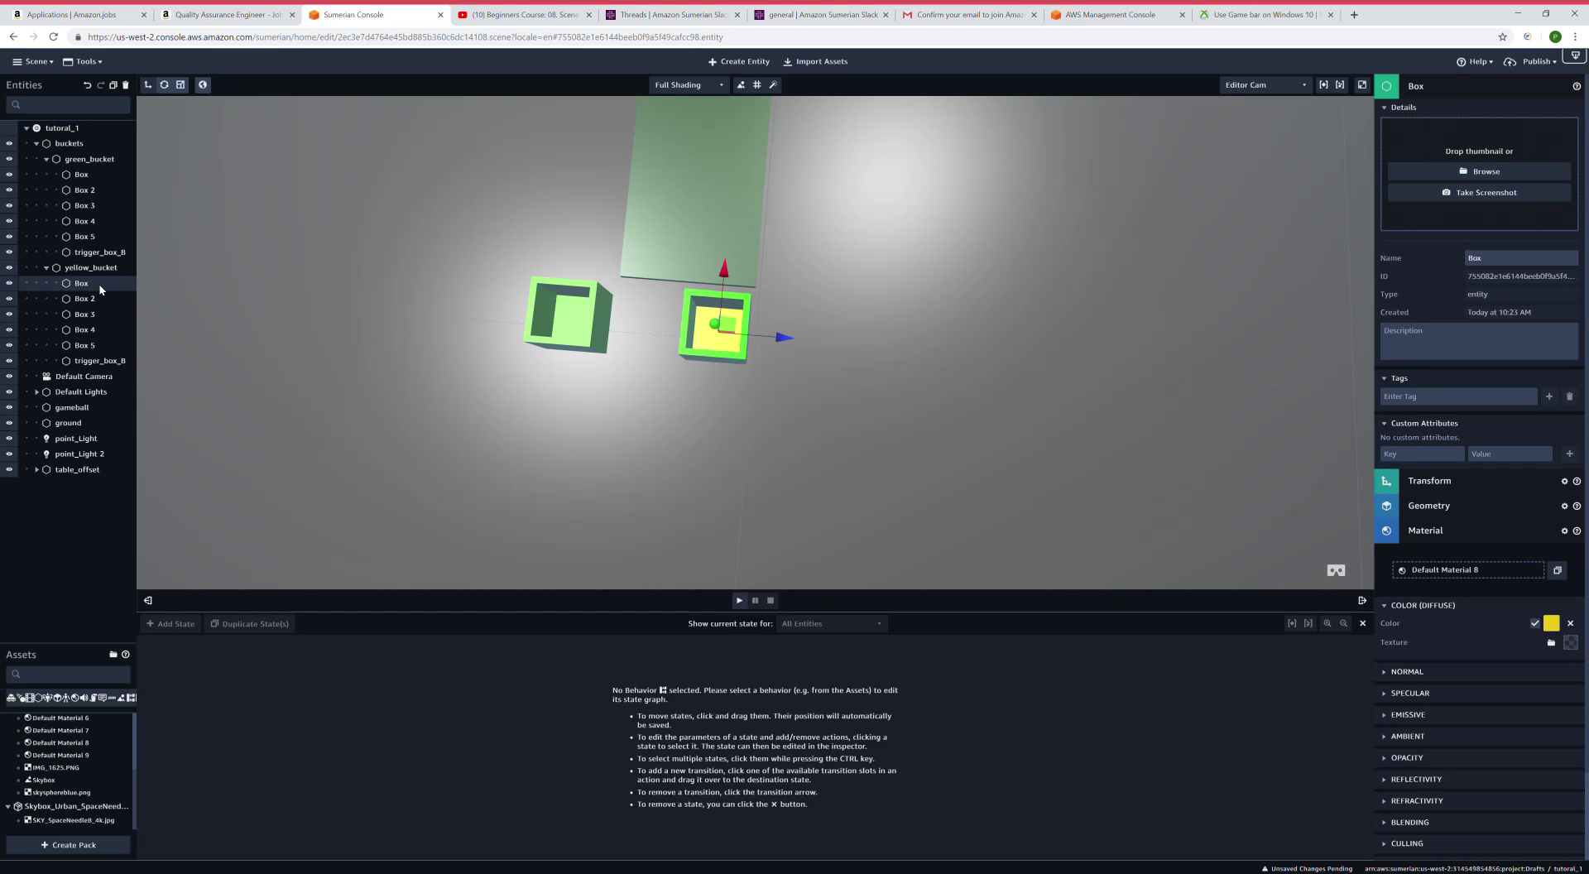
pyautogui.click(99, 297)
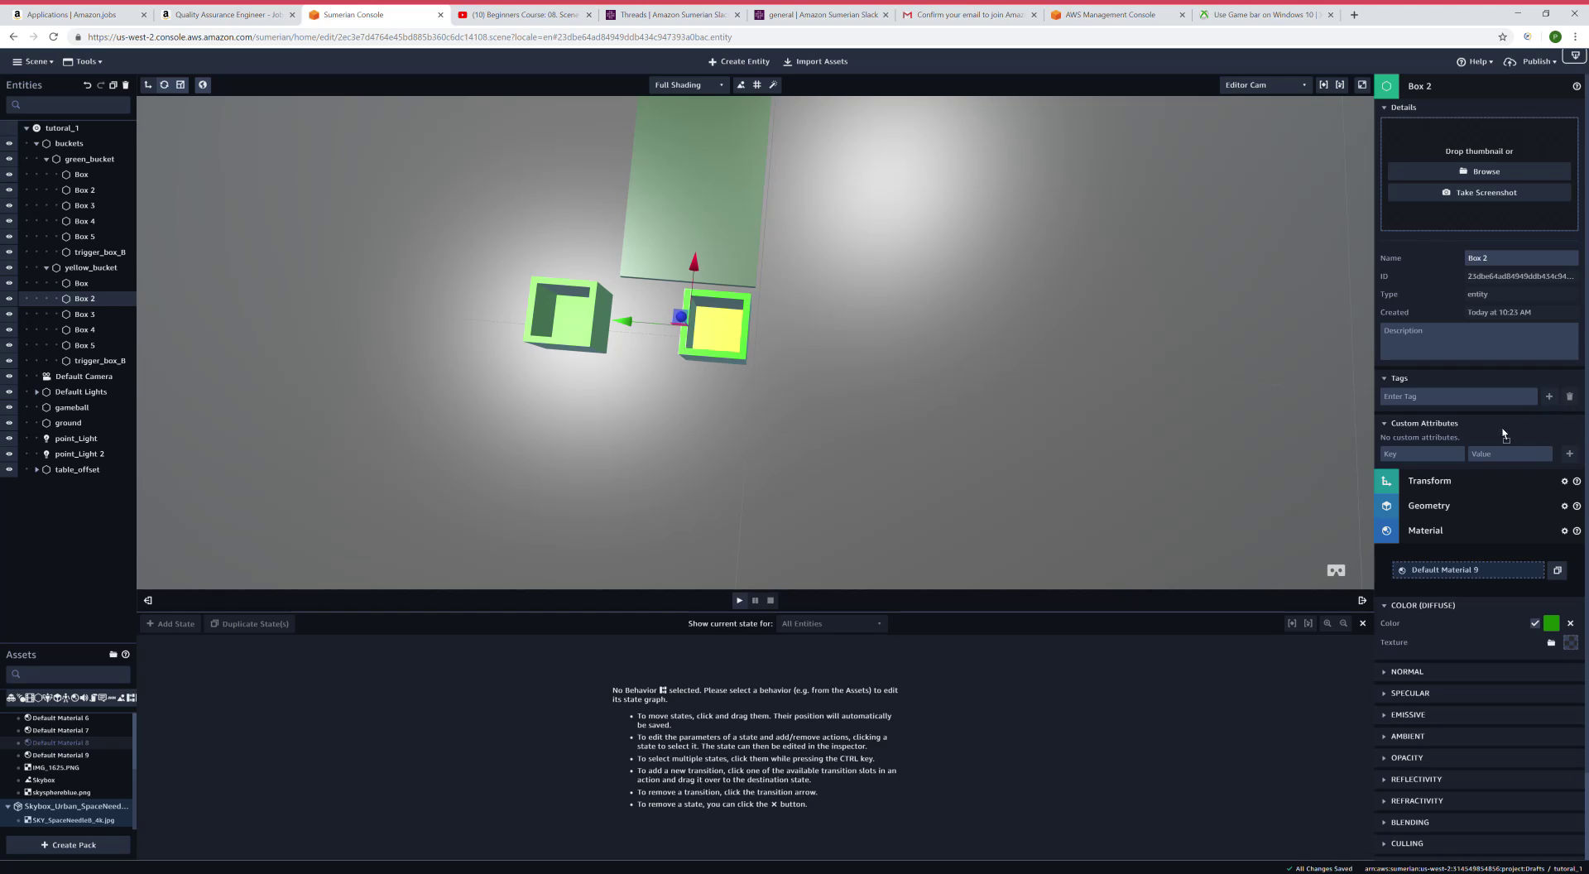
pyautogui.moveTo(1448, 568); pyautogui.dragTo(1447, 568)
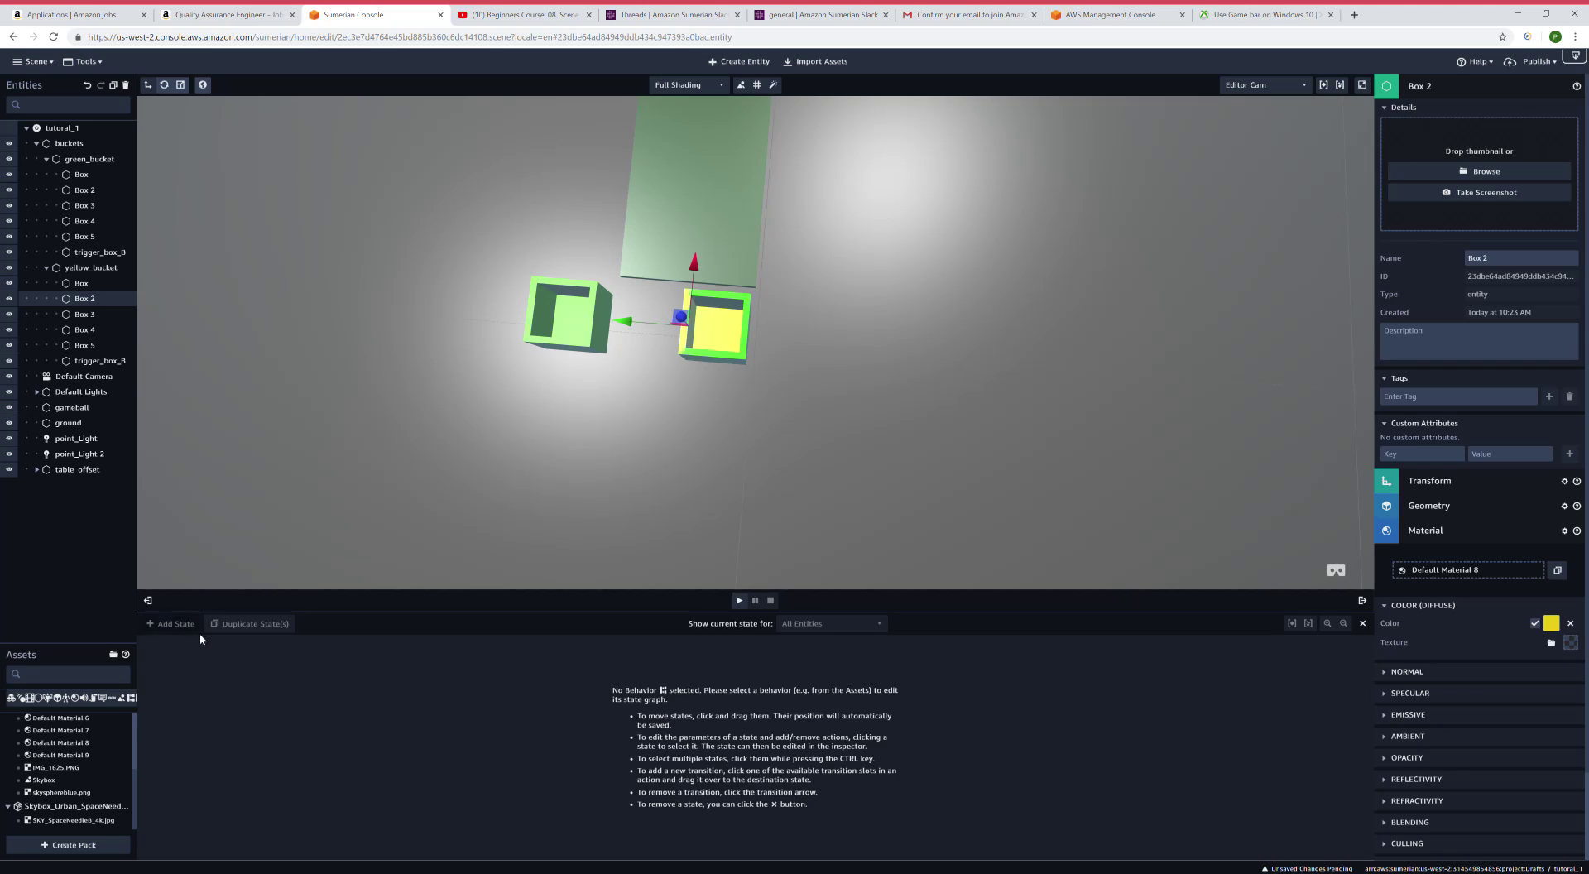
# Assign the yellow Default Material 8 to Box 3 and Box 4 of yellow_bucket.
pyautogui.click(86, 313)
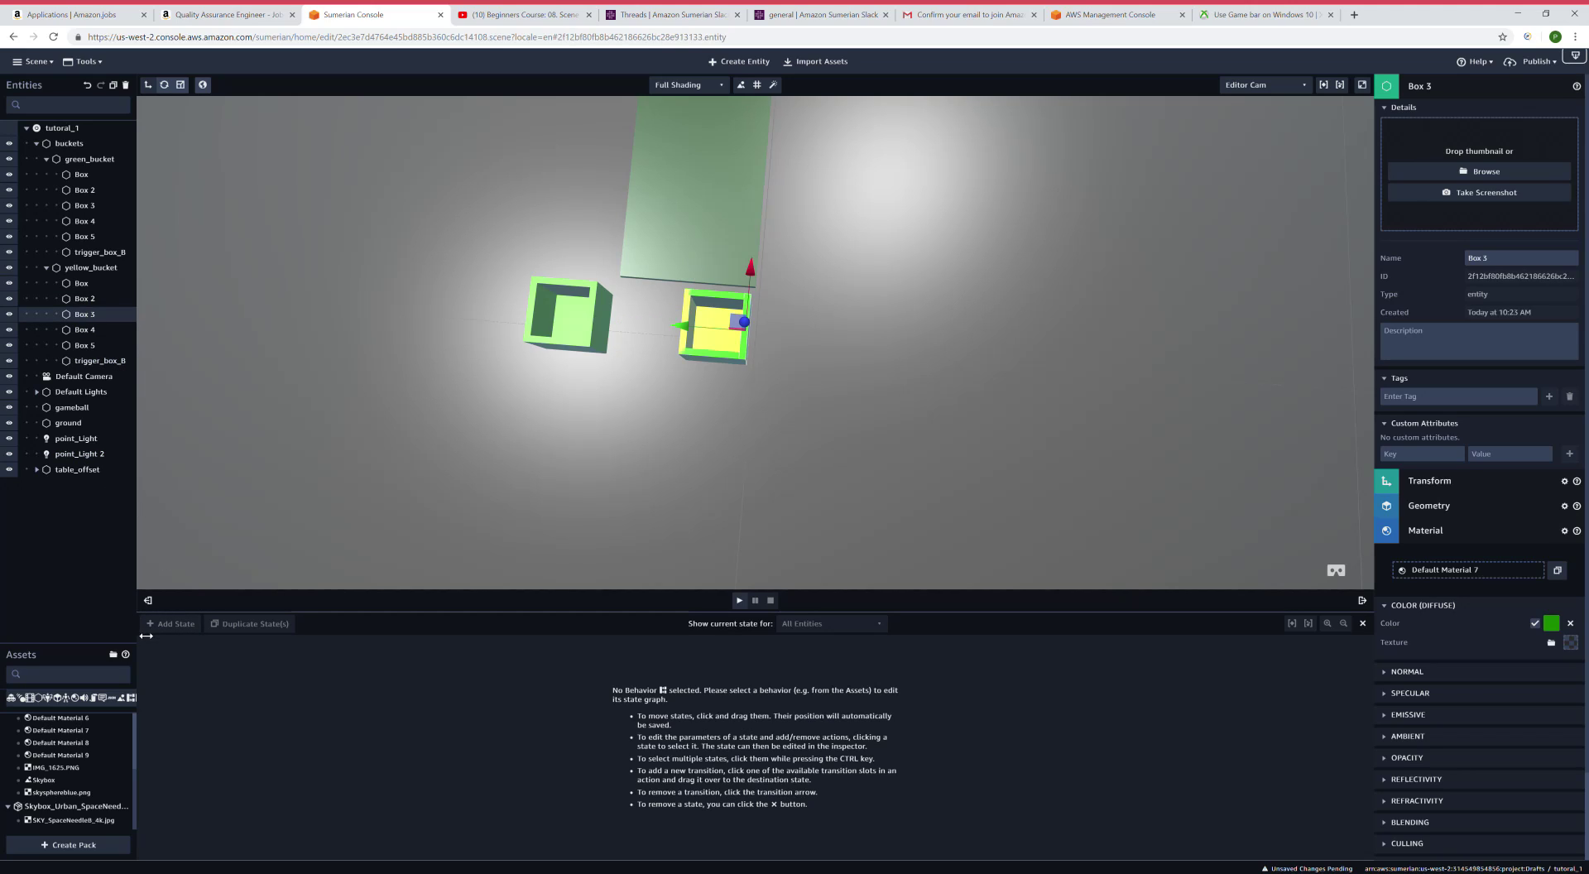
pyautogui.moveTo(98, 742); pyautogui.dragTo(1476, 569)
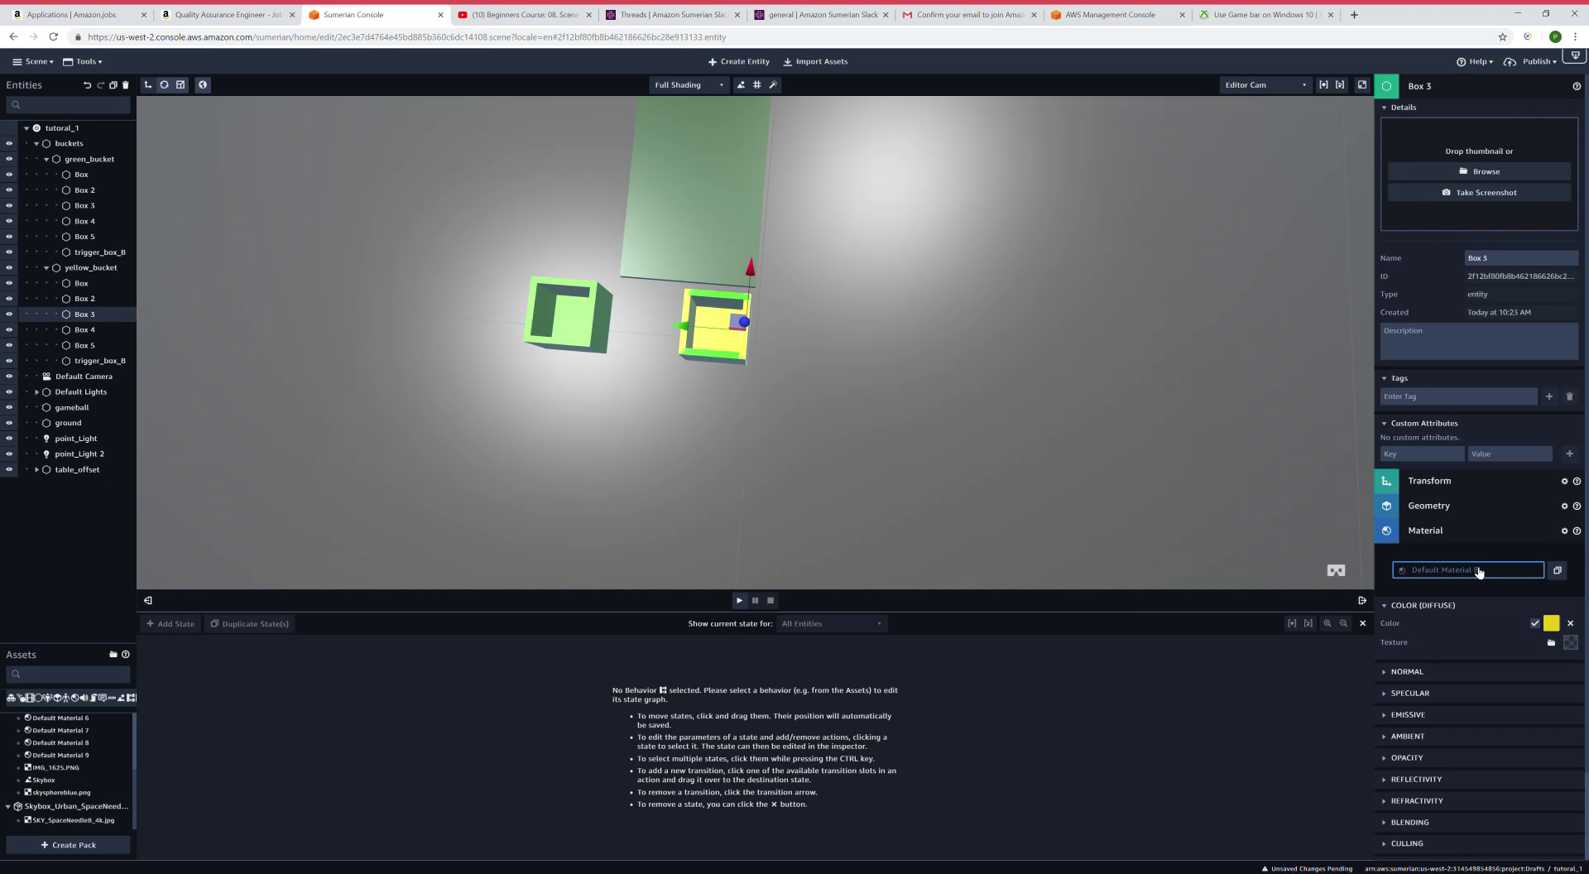
pyautogui.click(87, 329)
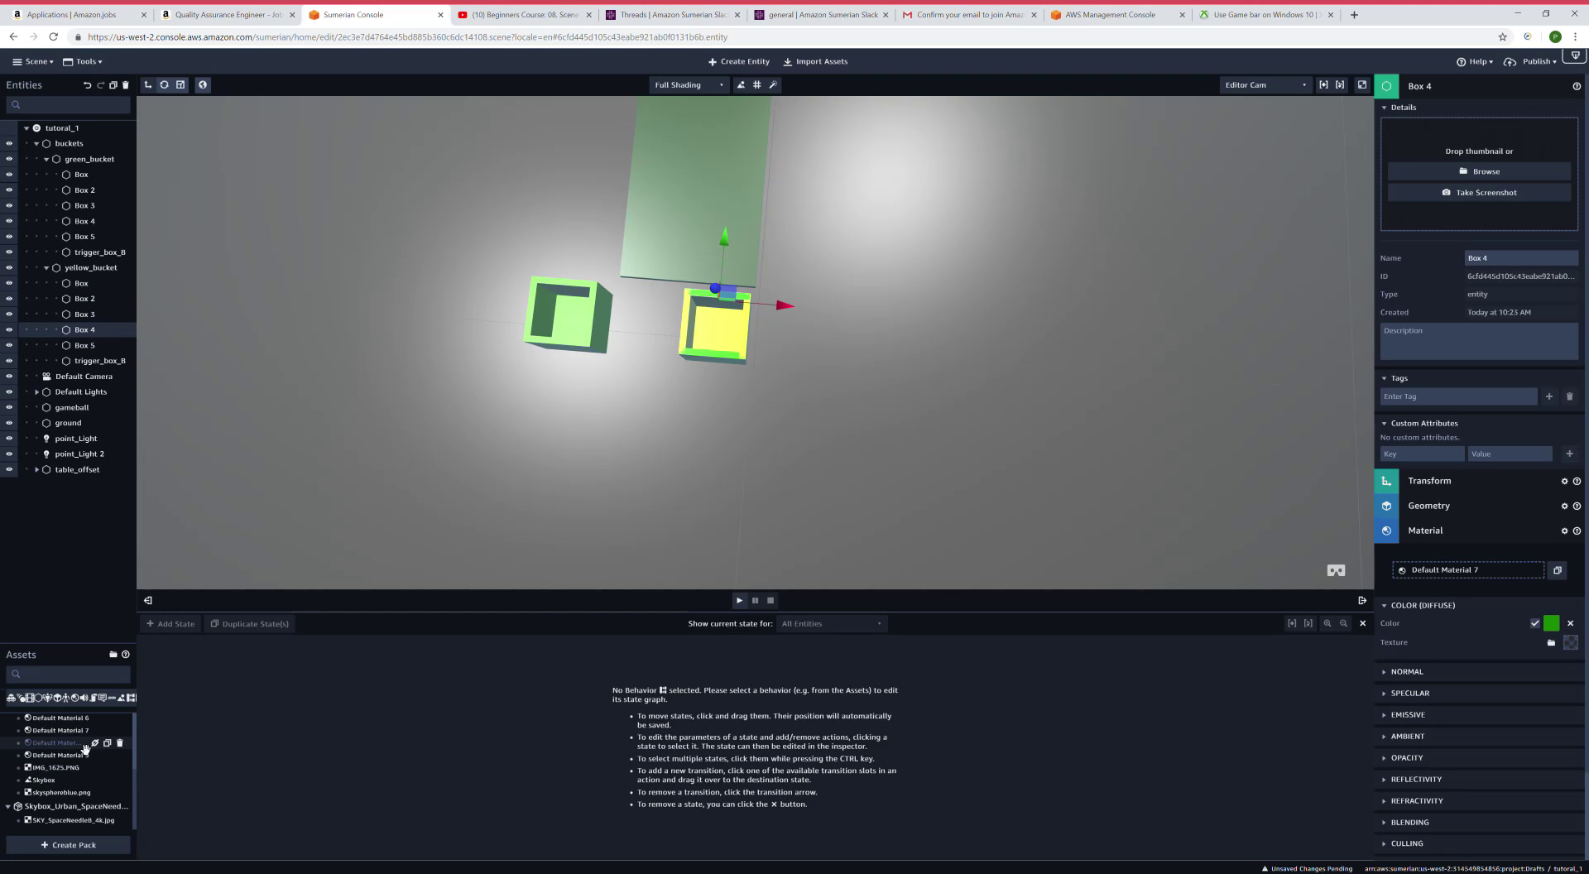
pyautogui.moveTo(95, 747); pyautogui.dragTo(1477, 571)
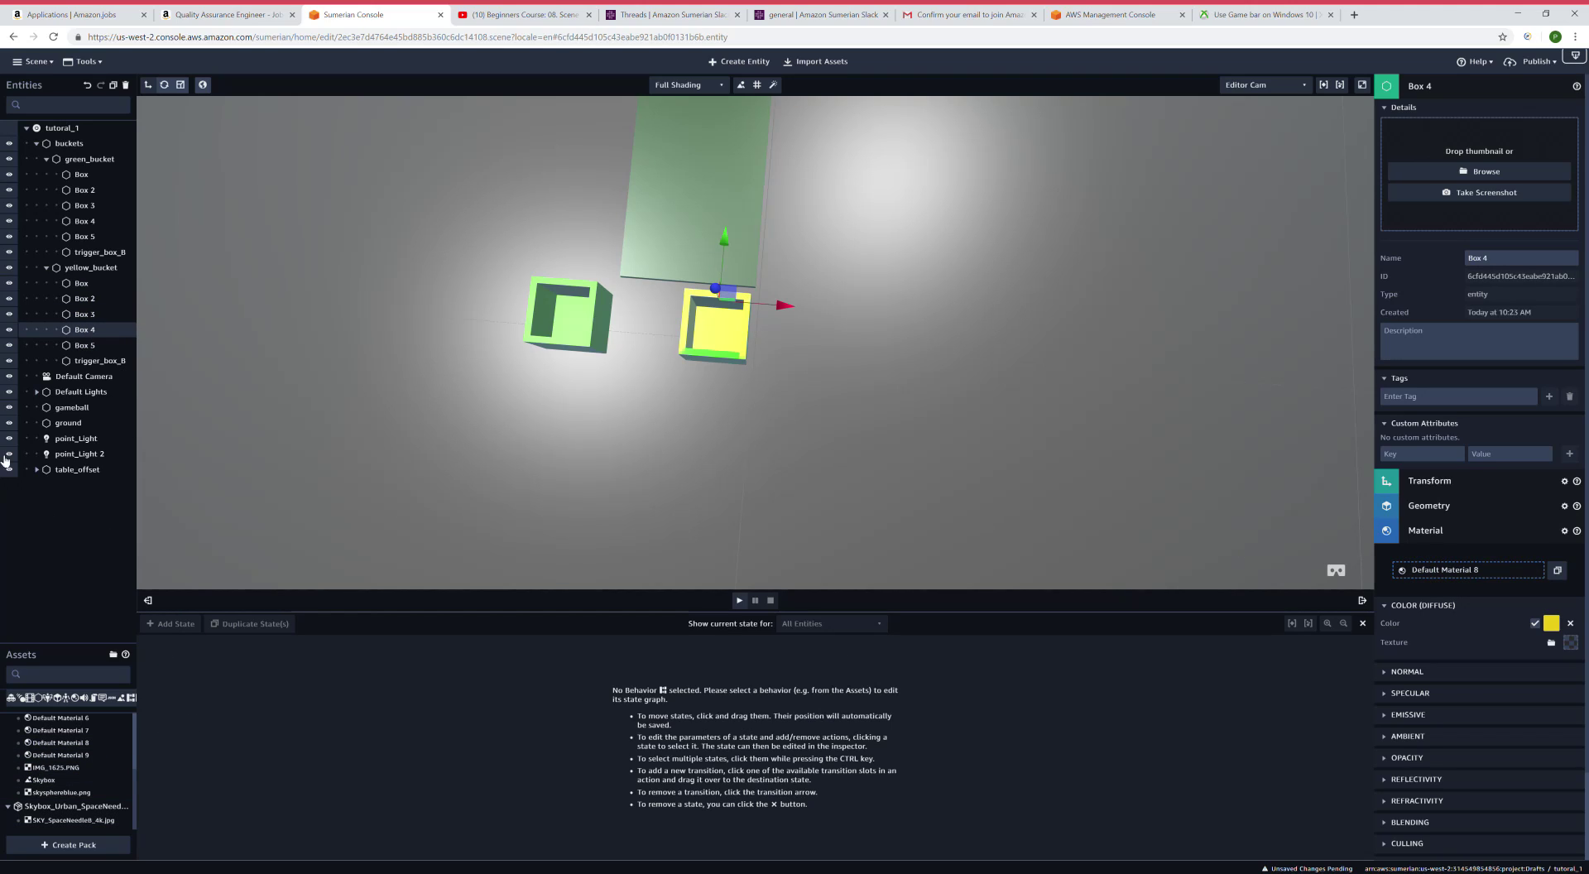
# Assign the yellow Default Material 8 to Box 5 of yellow_bucket and view both buckets from a lower angle.
pyautogui.click(95, 344)
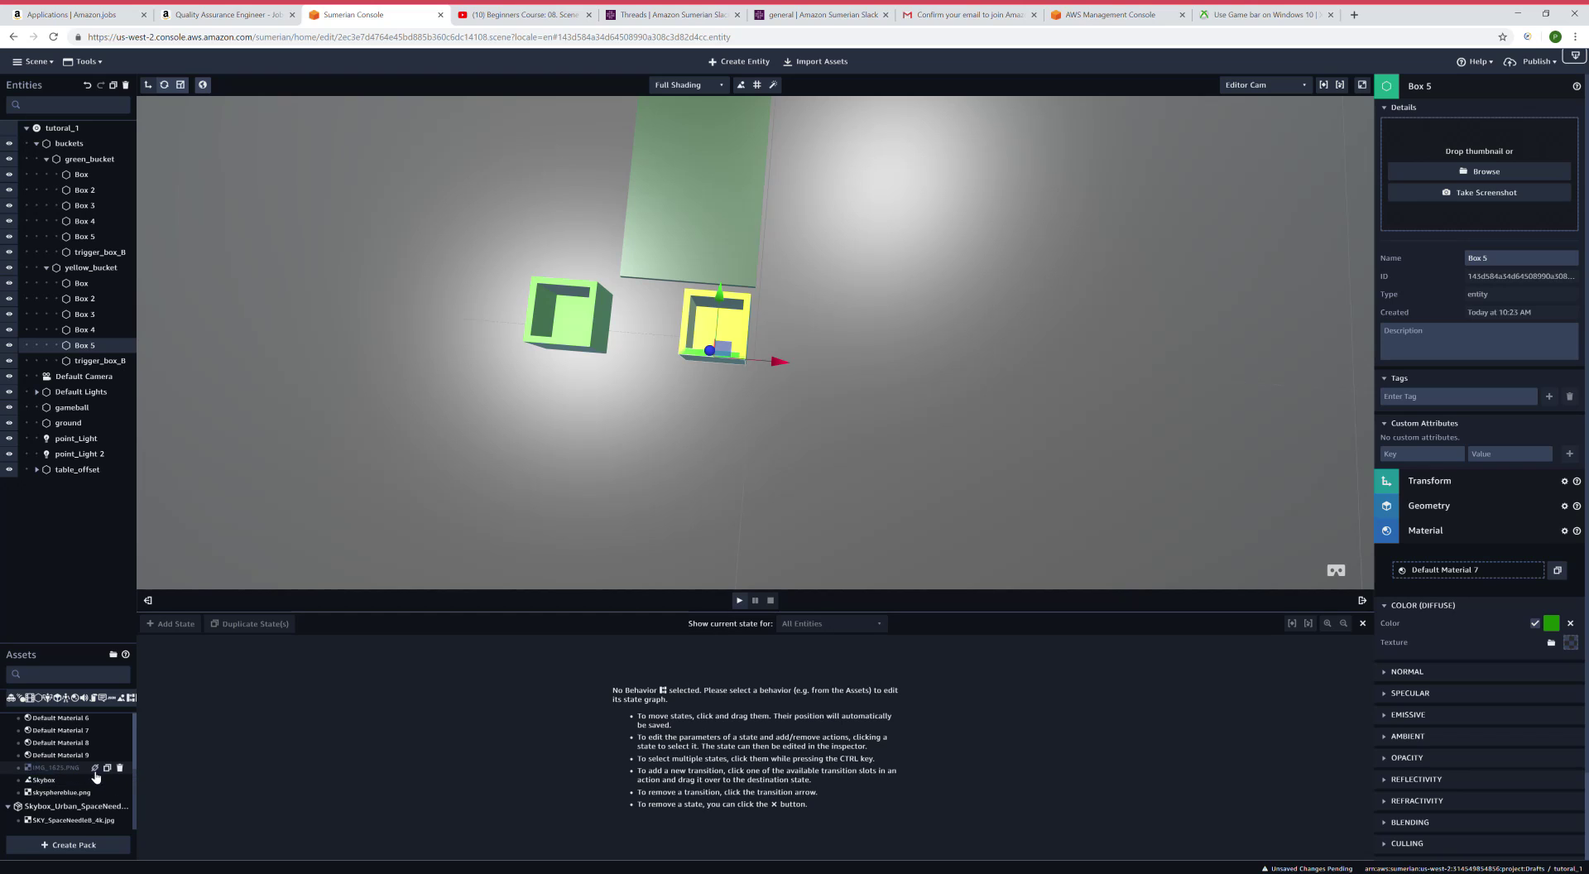
pyautogui.moveTo(84, 748); pyautogui.dragTo(1485, 572)
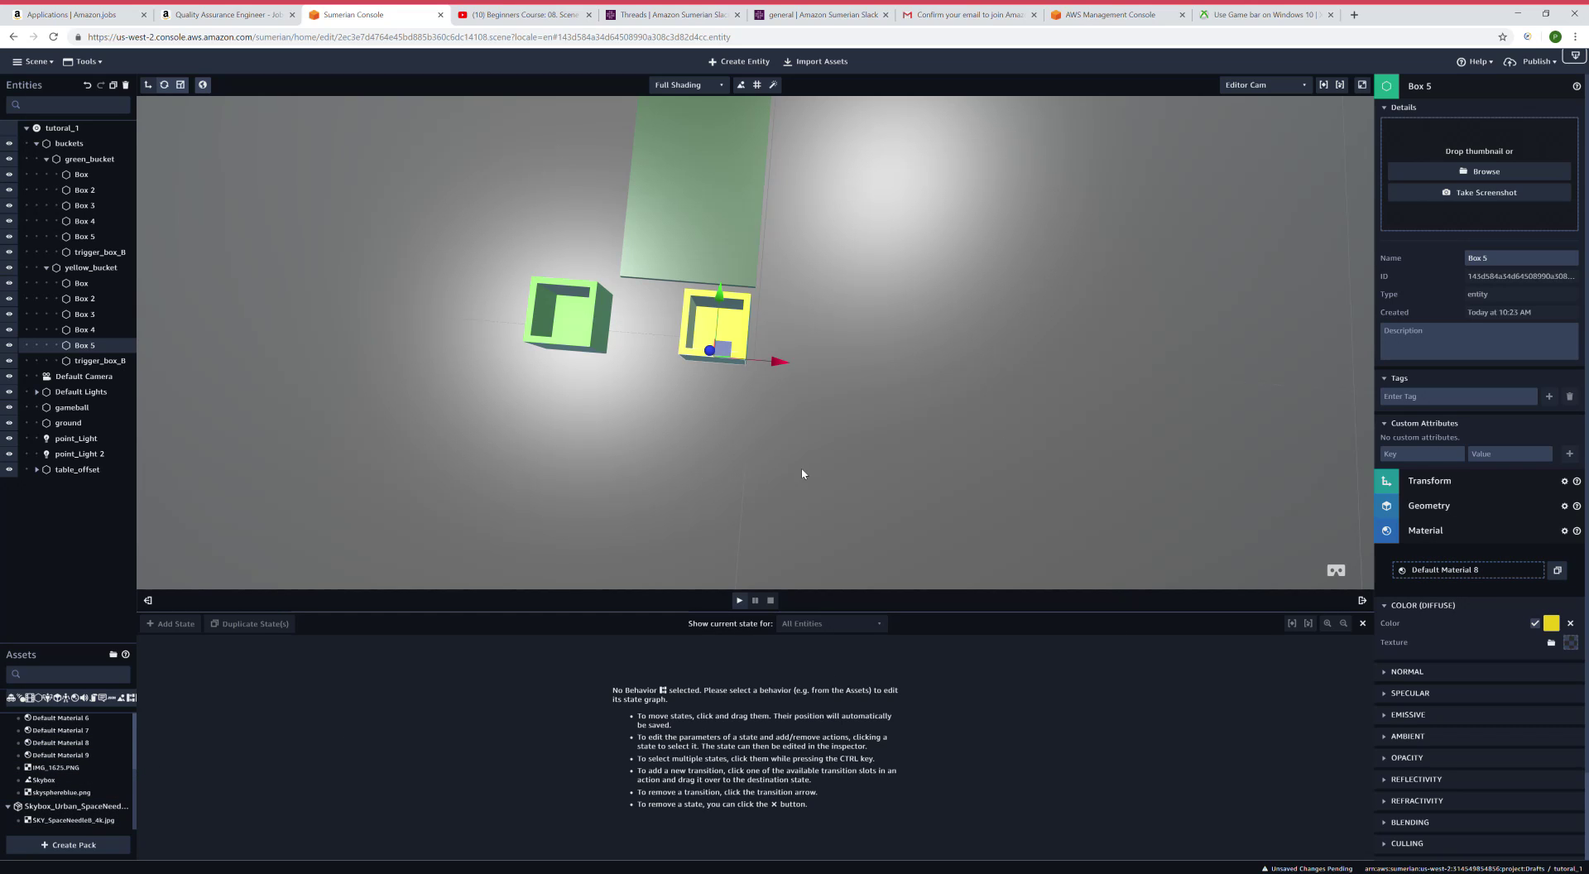
pyautogui.moveTo(802, 474); pyautogui.dragTo(792, 353)
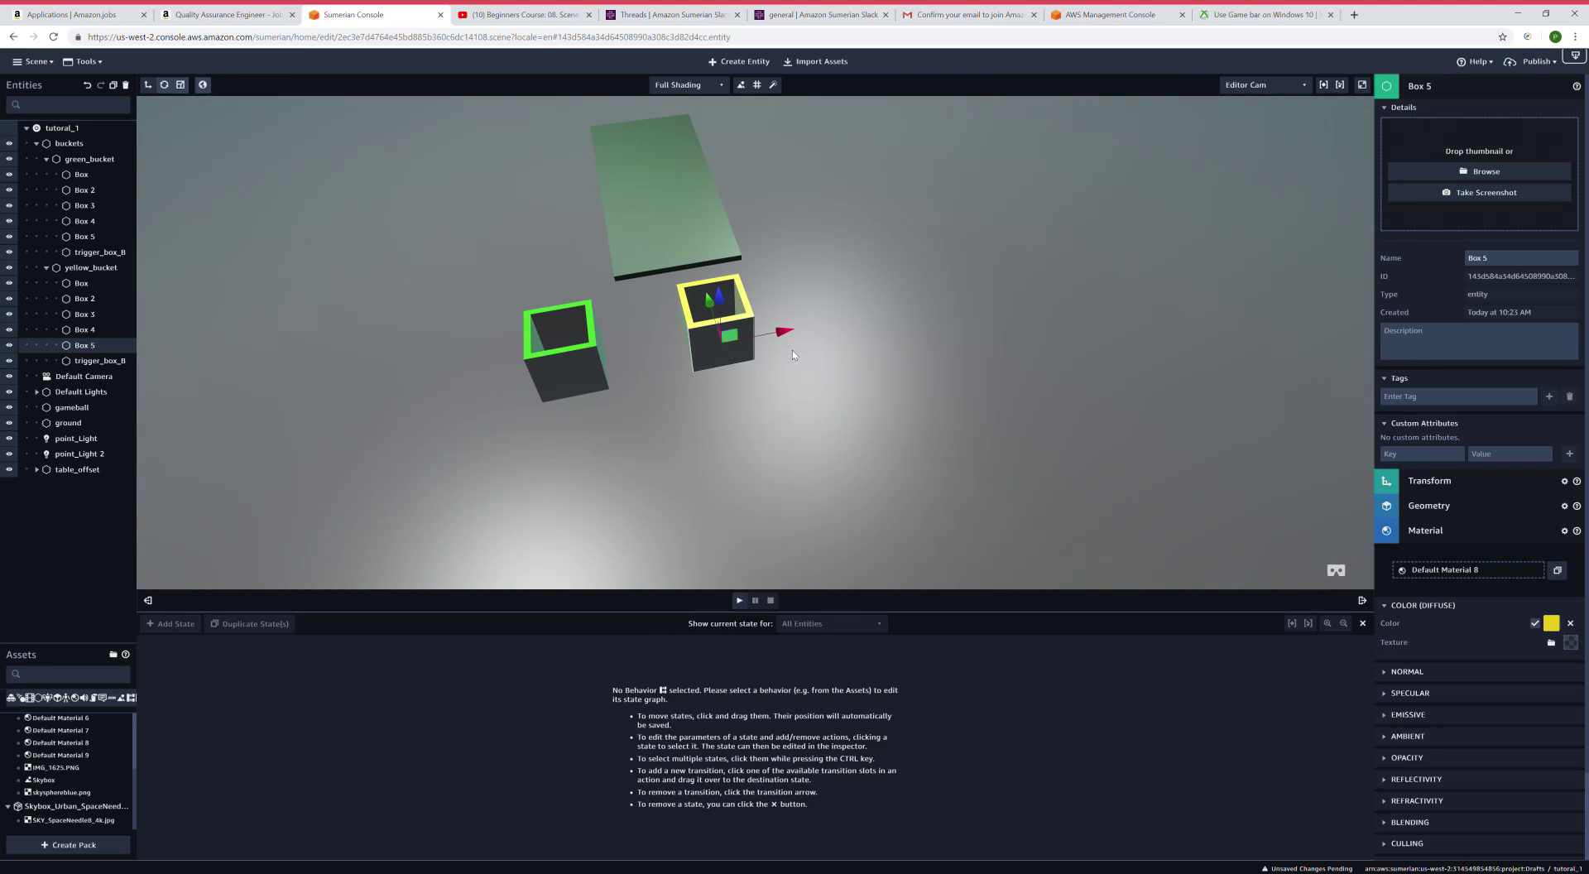
# Shift the whole buckets group slightly along its blue axis so both buckets sit more centrally in front of the green table.
pyautogui.click(76, 144)
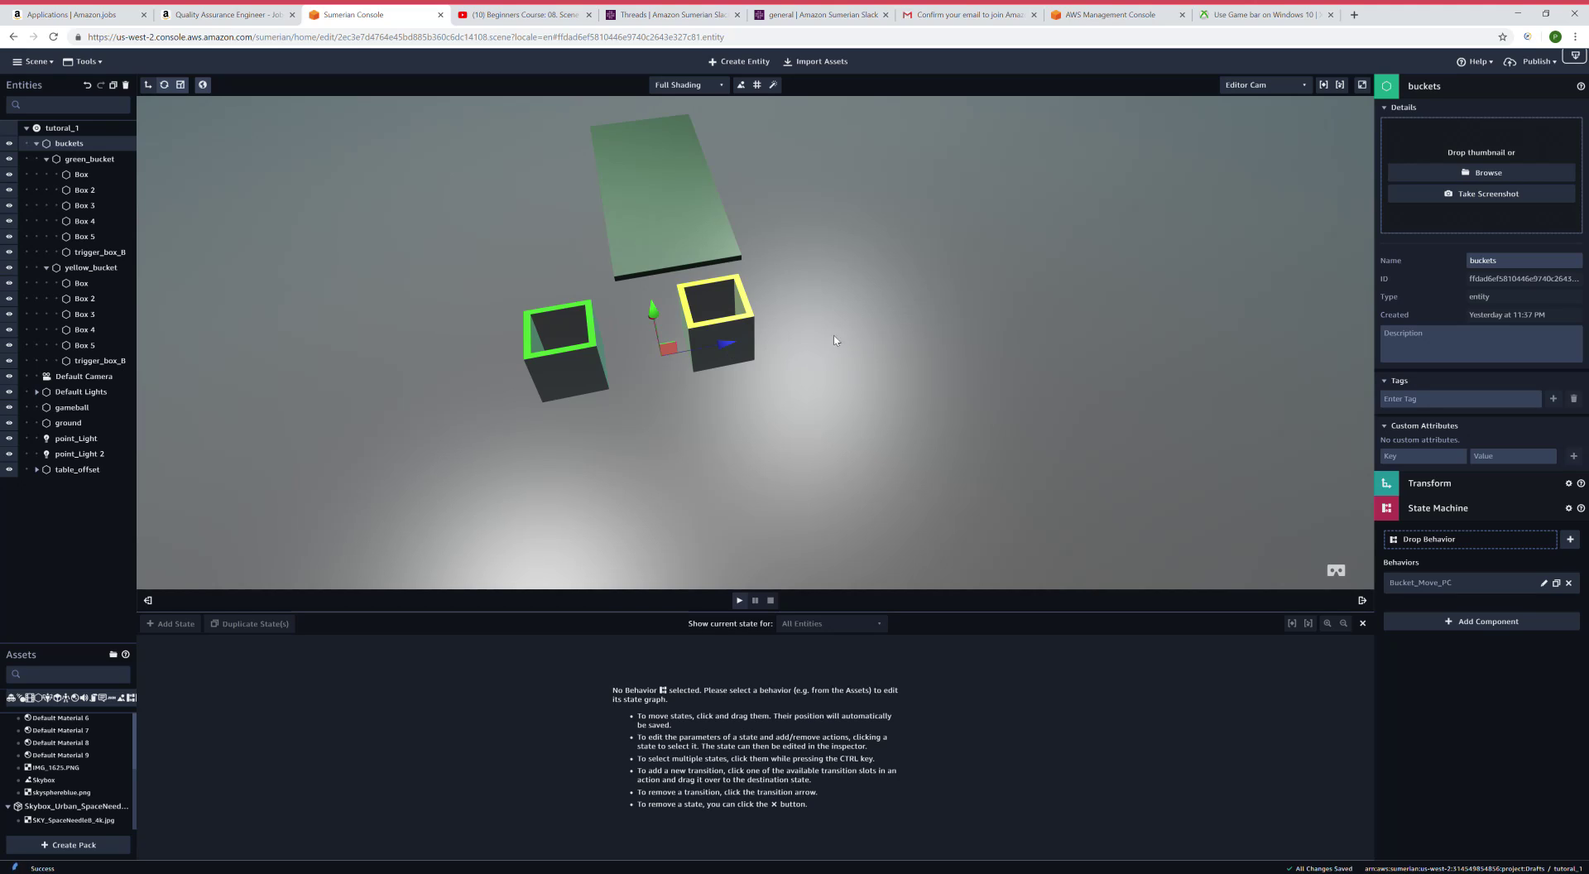
pyautogui.moveTo(728, 344); pyautogui.dragTo(757, 359)
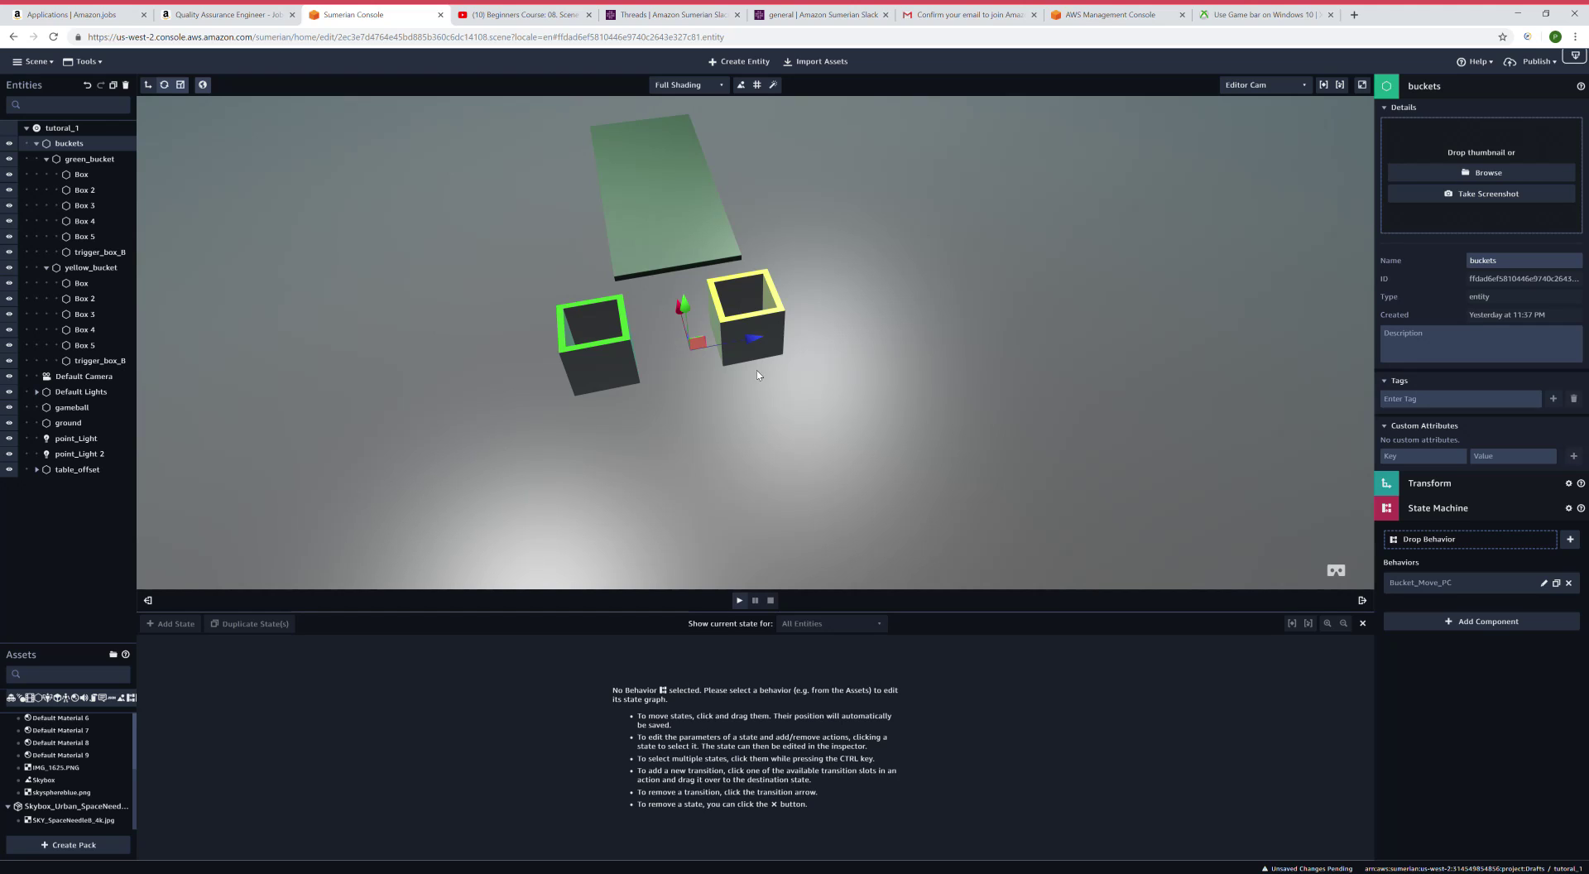
pyautogui.moveTo(863, 351); pyautogui.dragTo(845, 395)
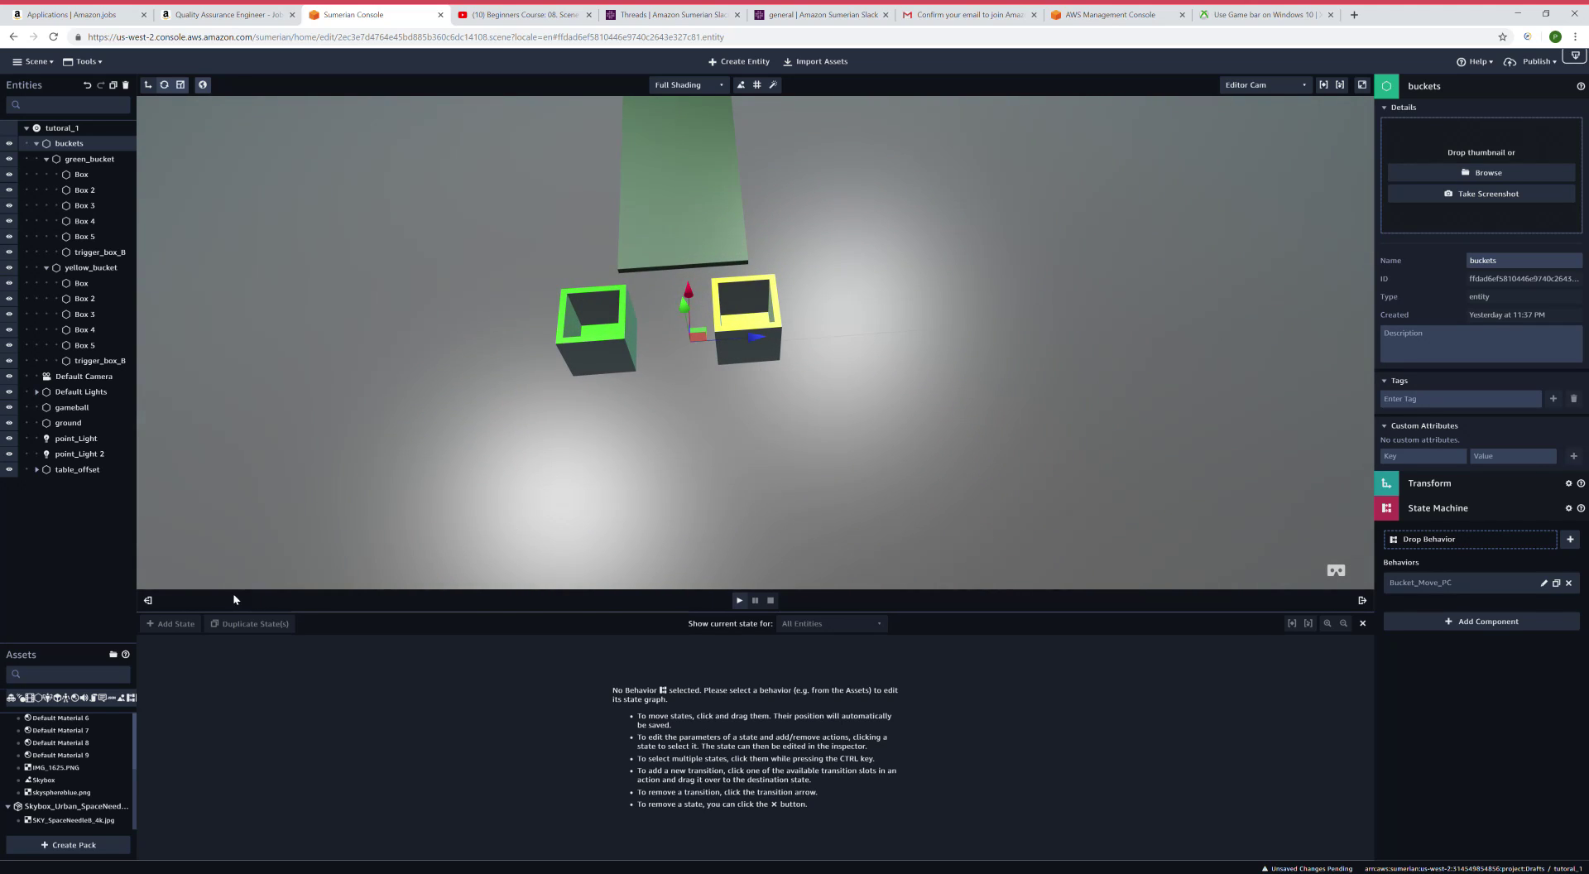